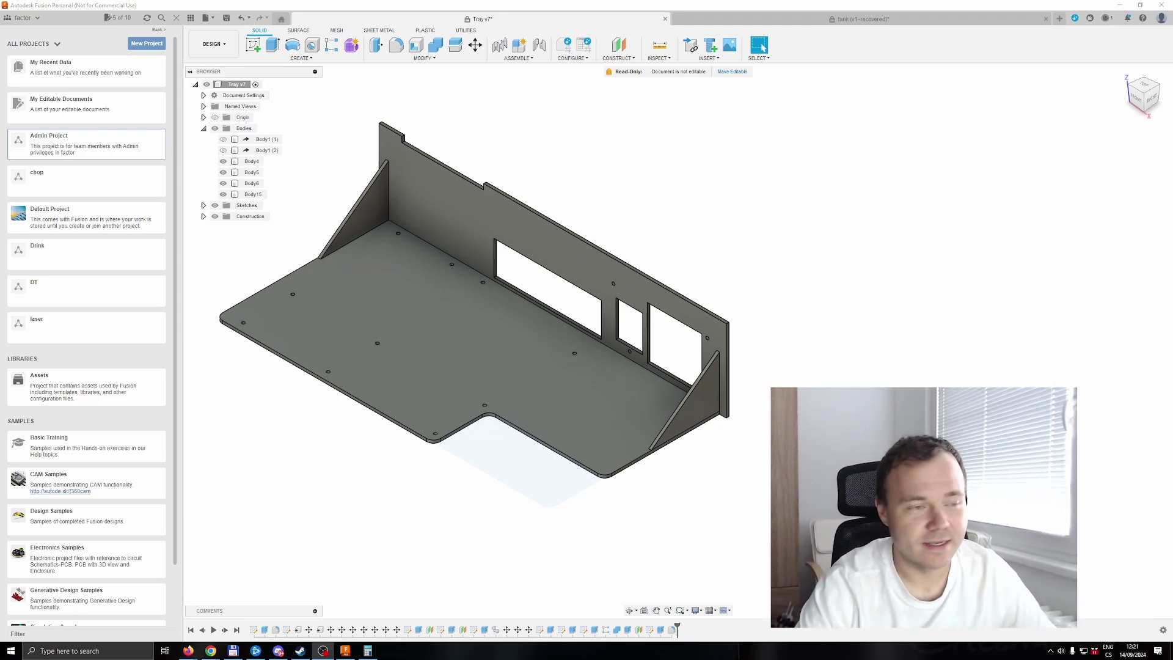
pyautogui.scroll(2, 470, 285)
pyautogui.scroll(-3, 470, 285)
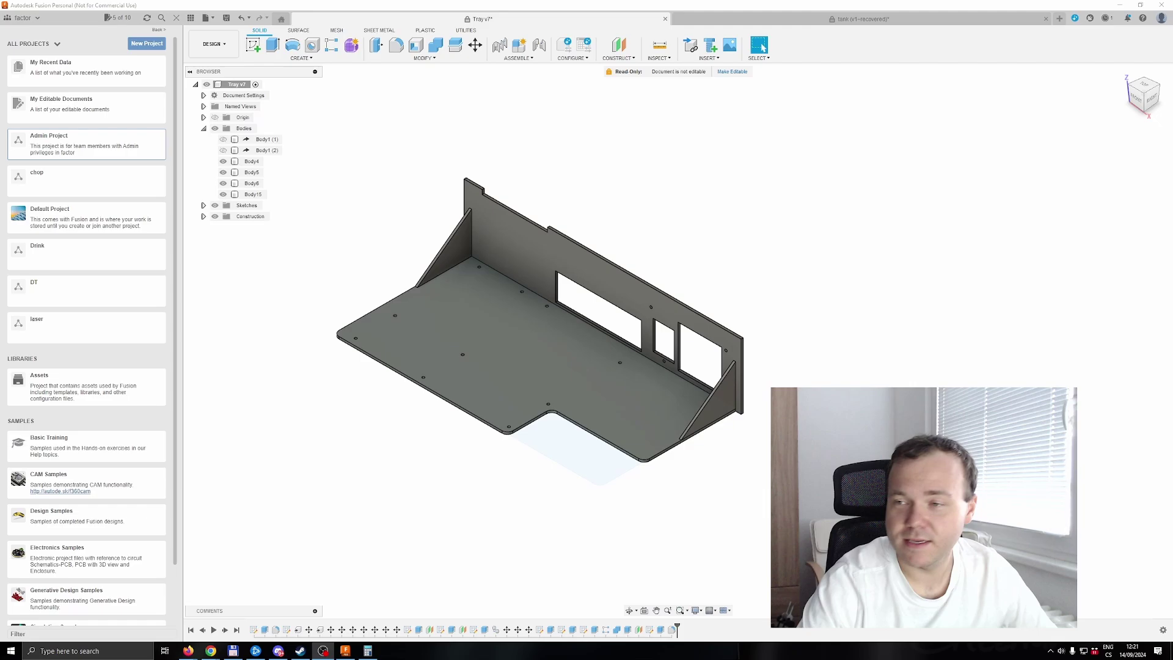
# Inspect the tray's back wall panel and right gusset, with a brief glance at the tank document
pyautogui.click(514, 242)
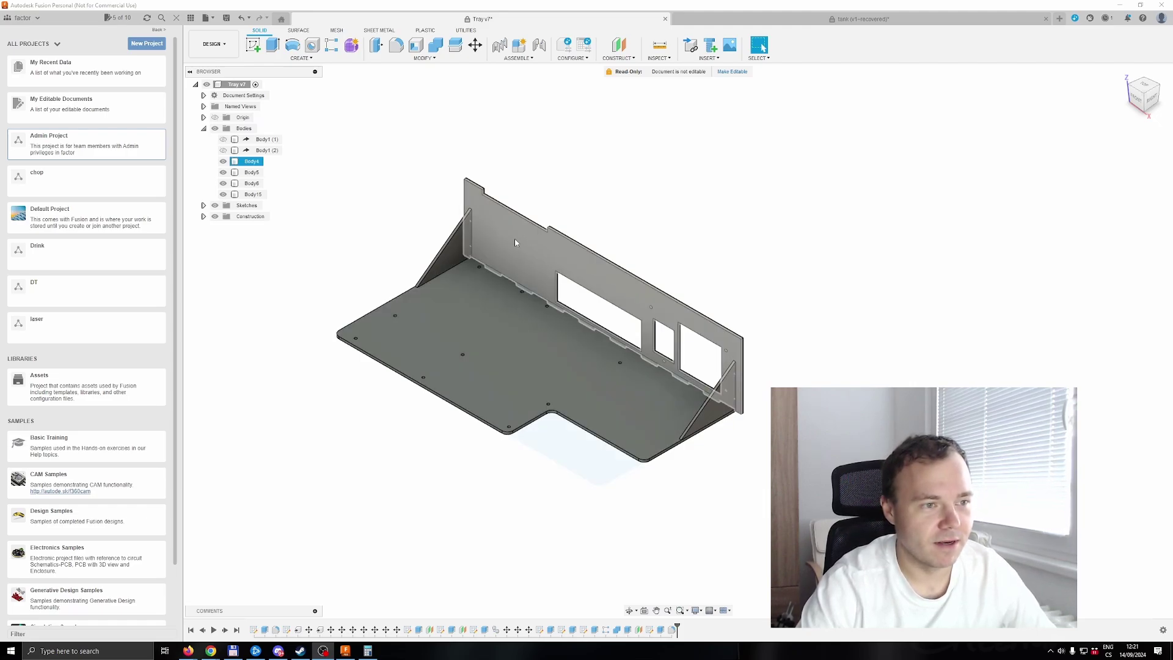
pyautogui.keyDown('shift'); pyautogui.moveTo(526, 266); pyautogui.dragTo(734, 382, button='middle'); pyautogui.keyUp('shift')
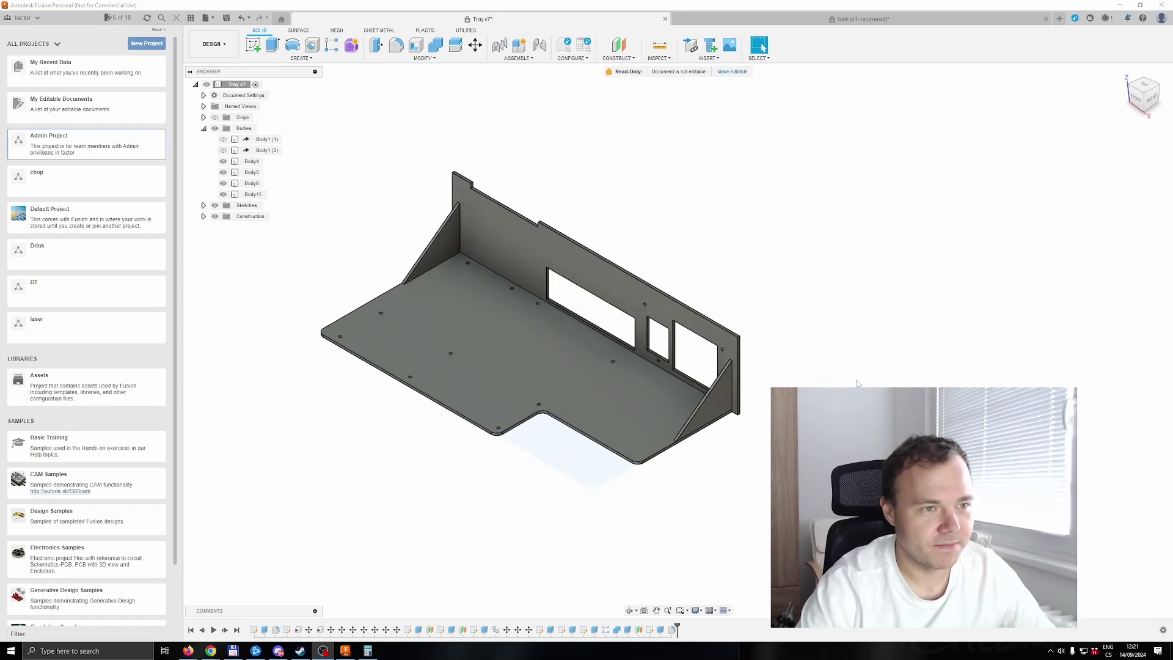
pyautogui.click(734, 382)
pyautogui.click(602, 287)
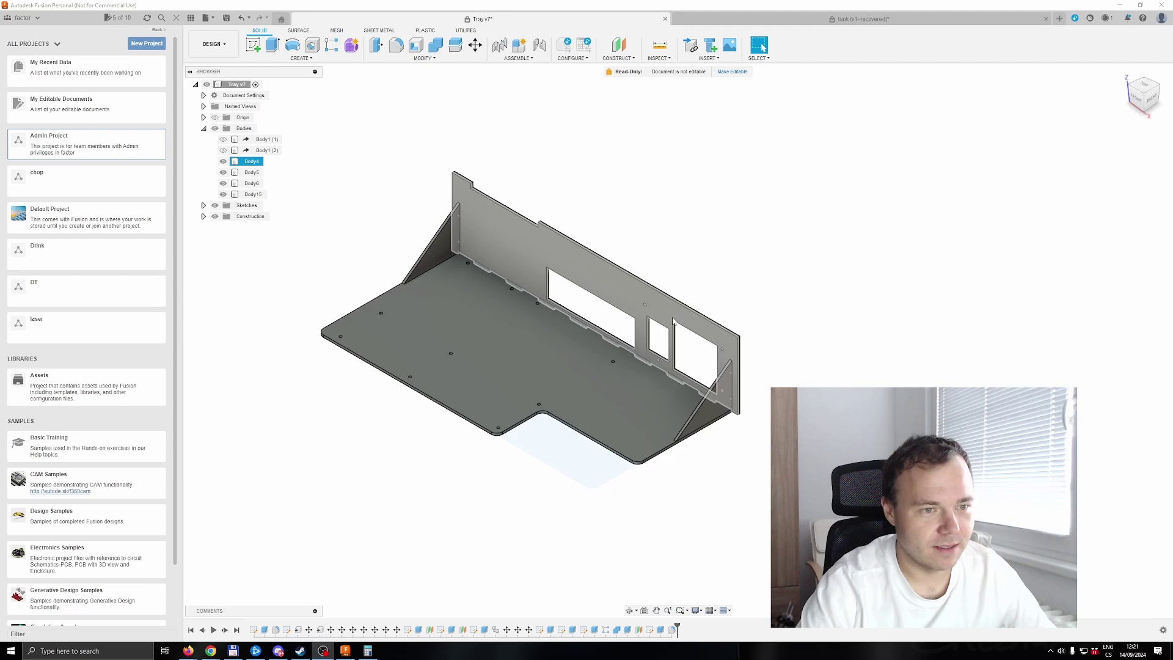
pyautogui.press('Escape')
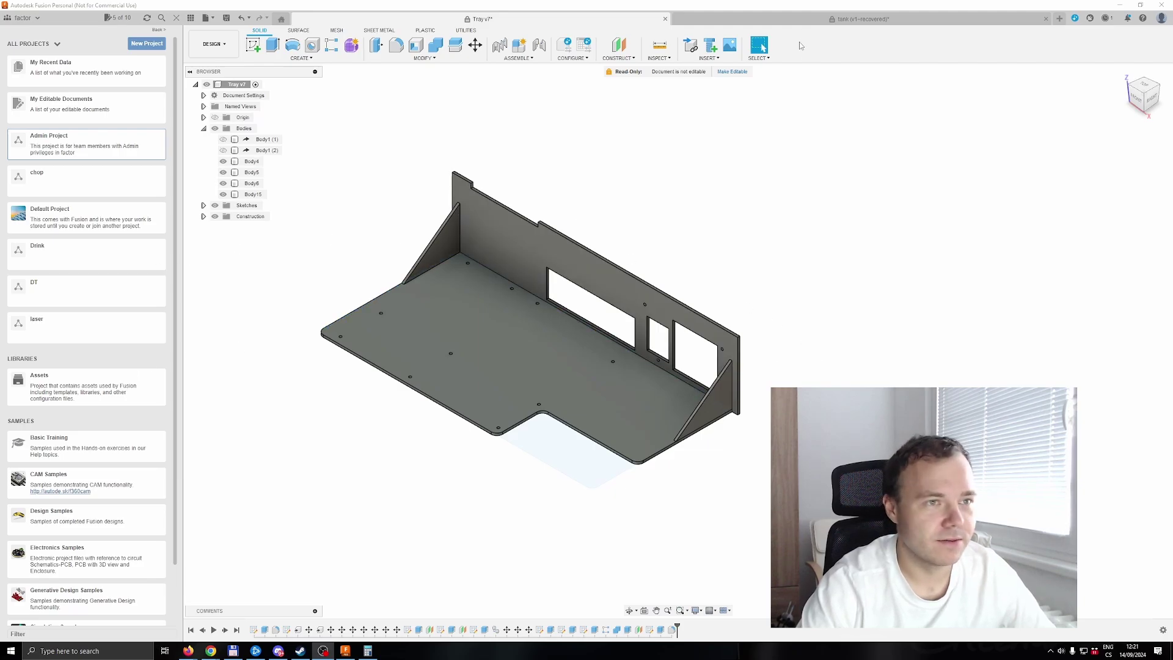
pyautogui.click(862, 18)
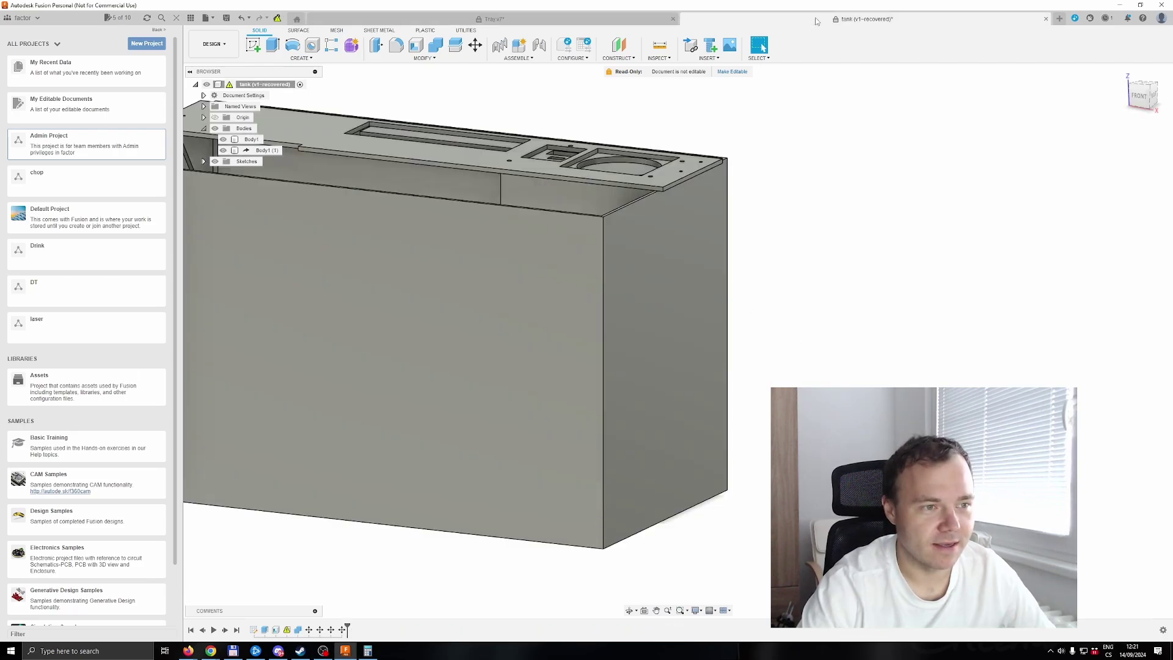
pyautogui.click(544, 18)
pyautogui.keyDown('shift'); pyautogui.moveTo(514, 303); pyautogui.dragTo(541, 283, button='middle'); pyautogui.keyUp('shift')
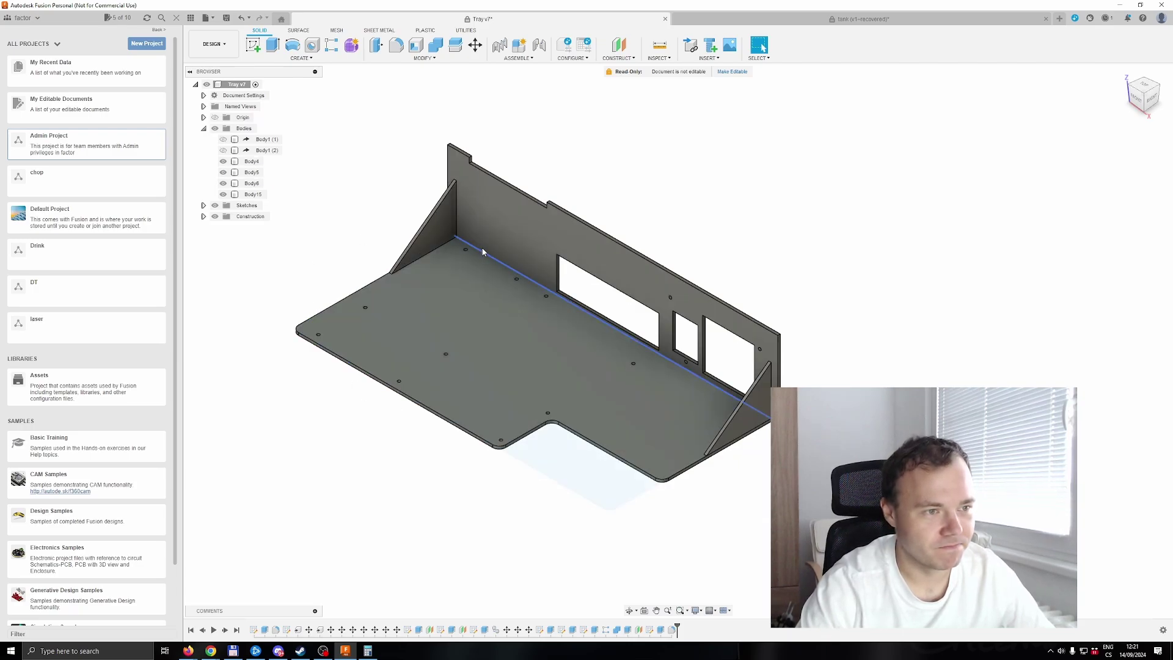
# Show the plate Body1 (1) and box Body1 (2), then inspect the plate, back wall and base
pyautogui.click(222, 139)
pyautogui.click(223, 149)
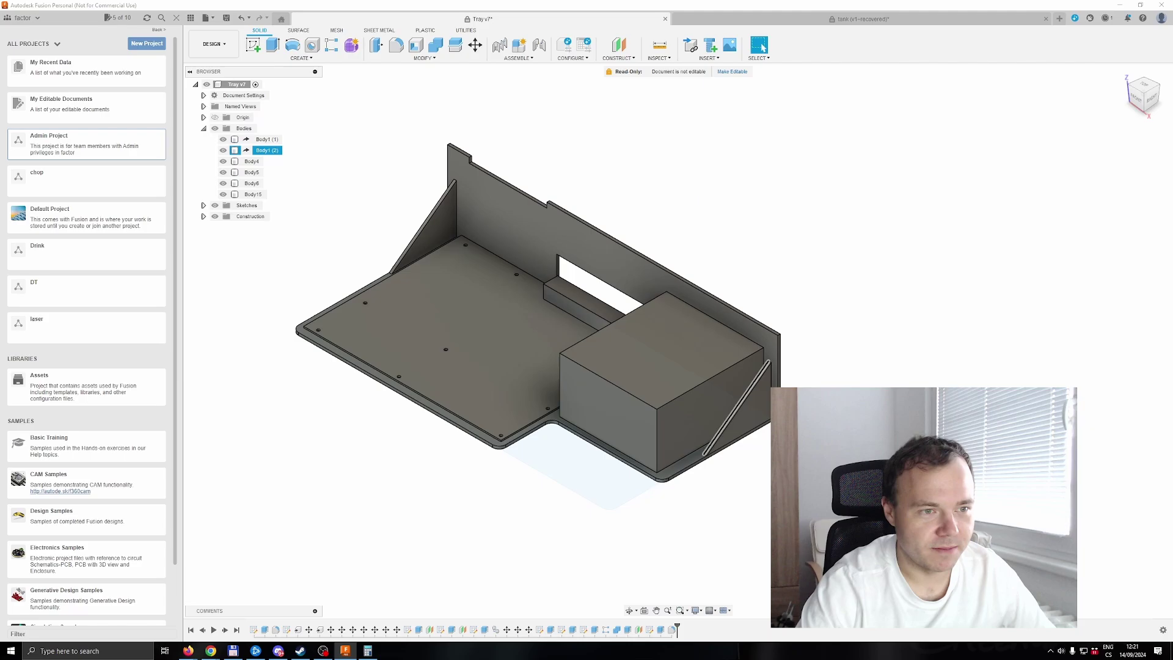
pyautogui.click(397, 324)
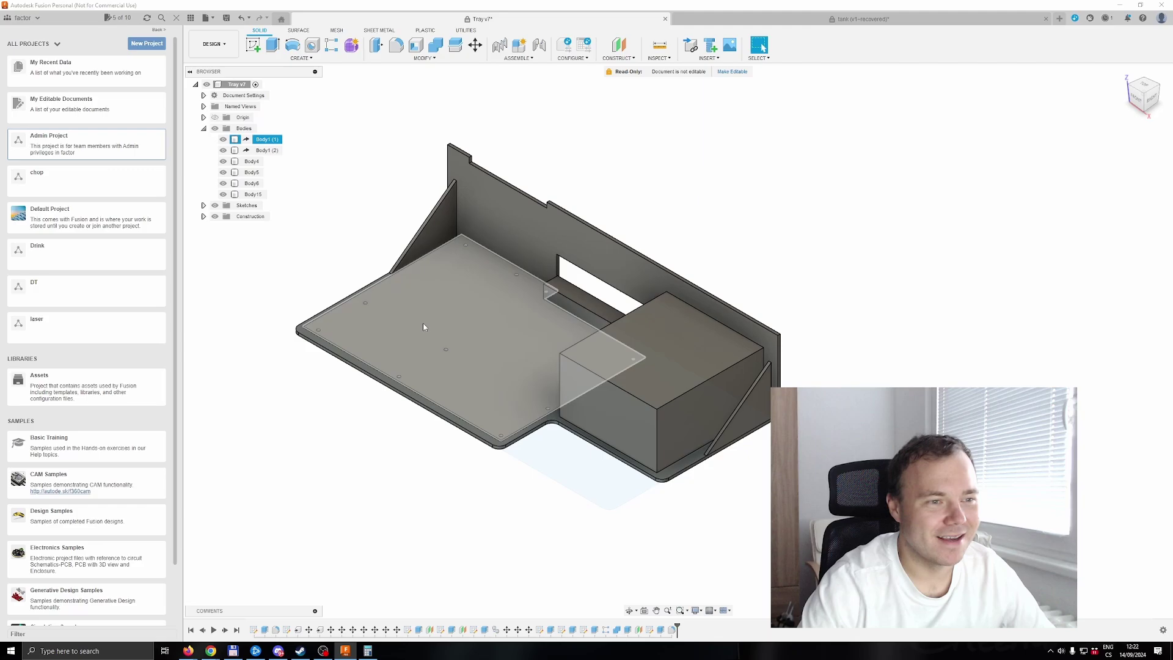
pyautogui.click(485, 218)
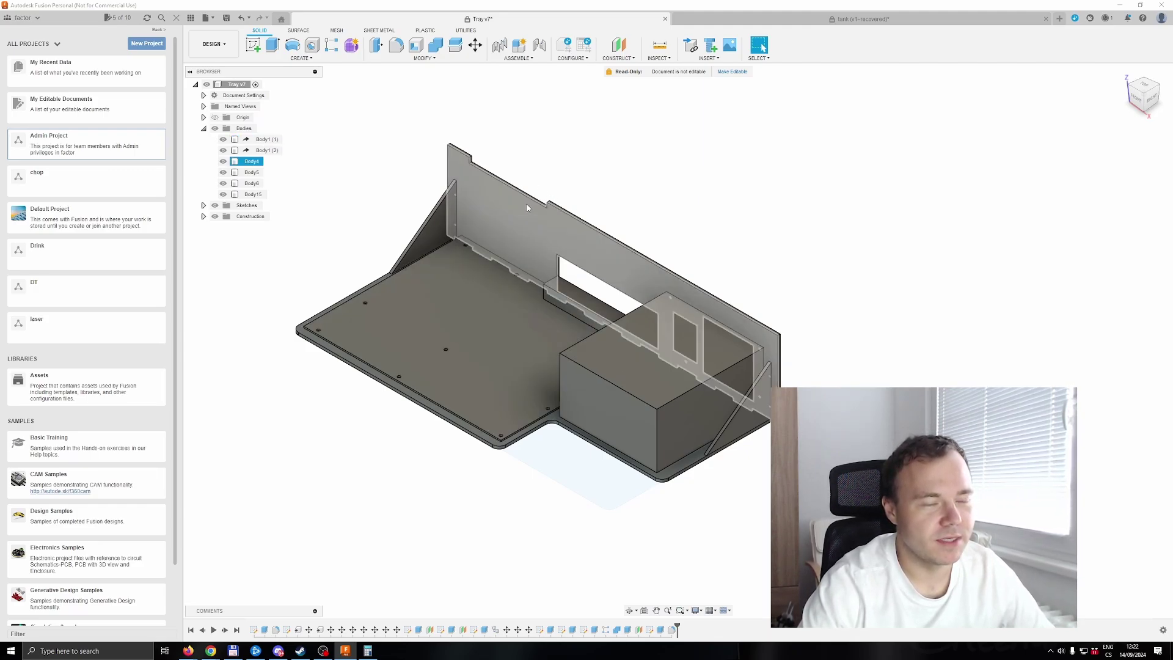
pyautogui.click(451, 291)
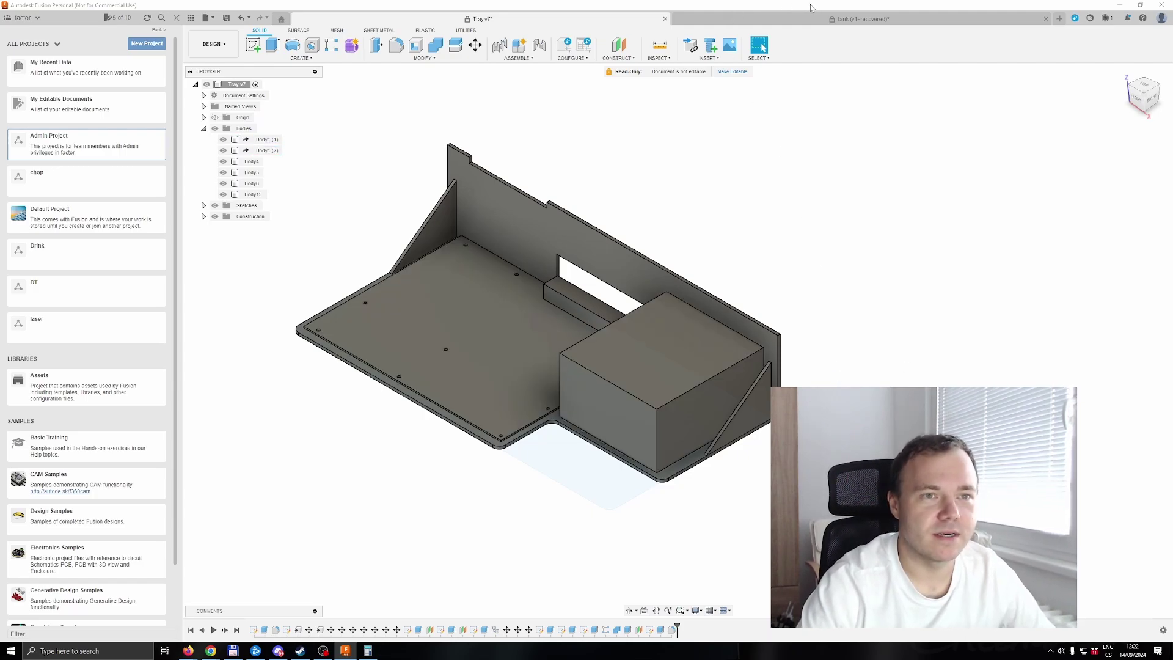
pyautogui.click(814, 22)
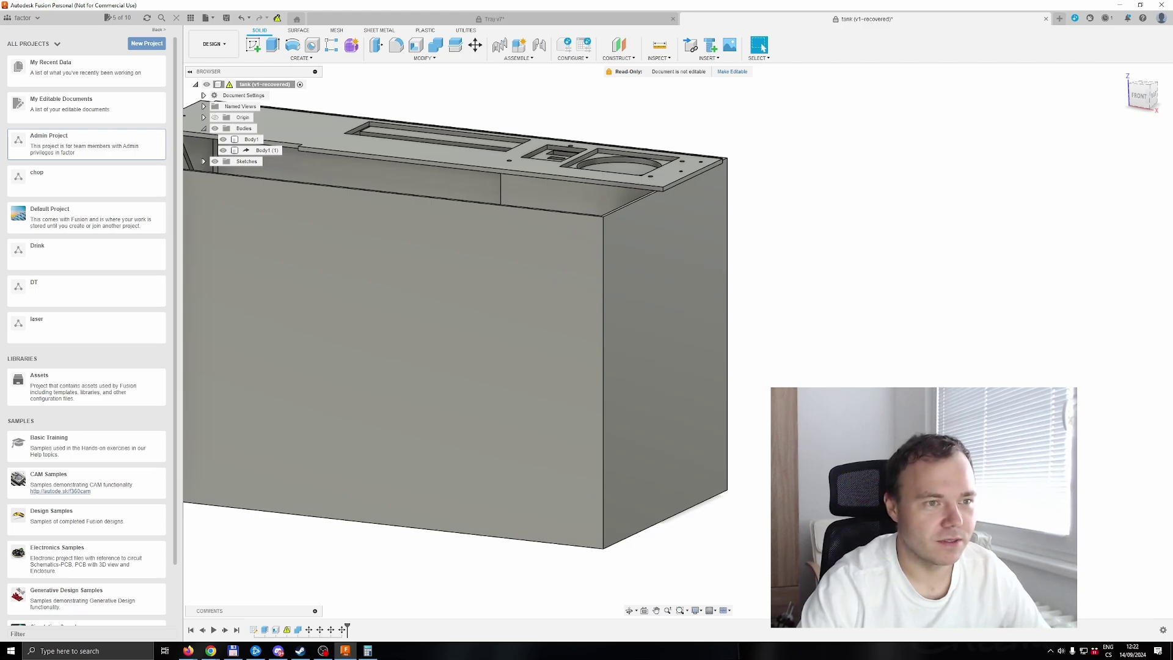
# Orbit the tank through isometric, high and frontal views to inspect its open top
pyautogui.moveTo(459, 321)
pyautogui.keyDown('shift'); pyautogui.mouseDown(button='middle')
pyautogui.moveTo(514, 311)
pyautogui.moveTo(743, 419)
pyautogui.moveTo(758, 275)
pyautogui.mouseUp(button='middle'); pyautogui.keyUp('shift')
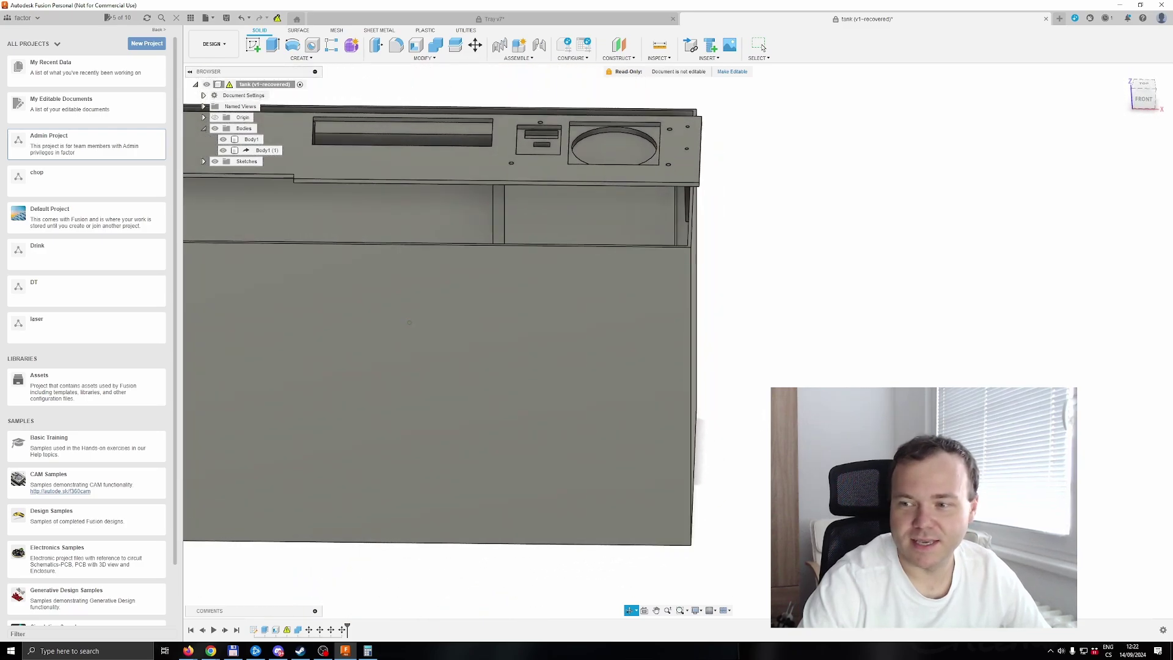
pyautogui.scroll(-3, 440, 321)
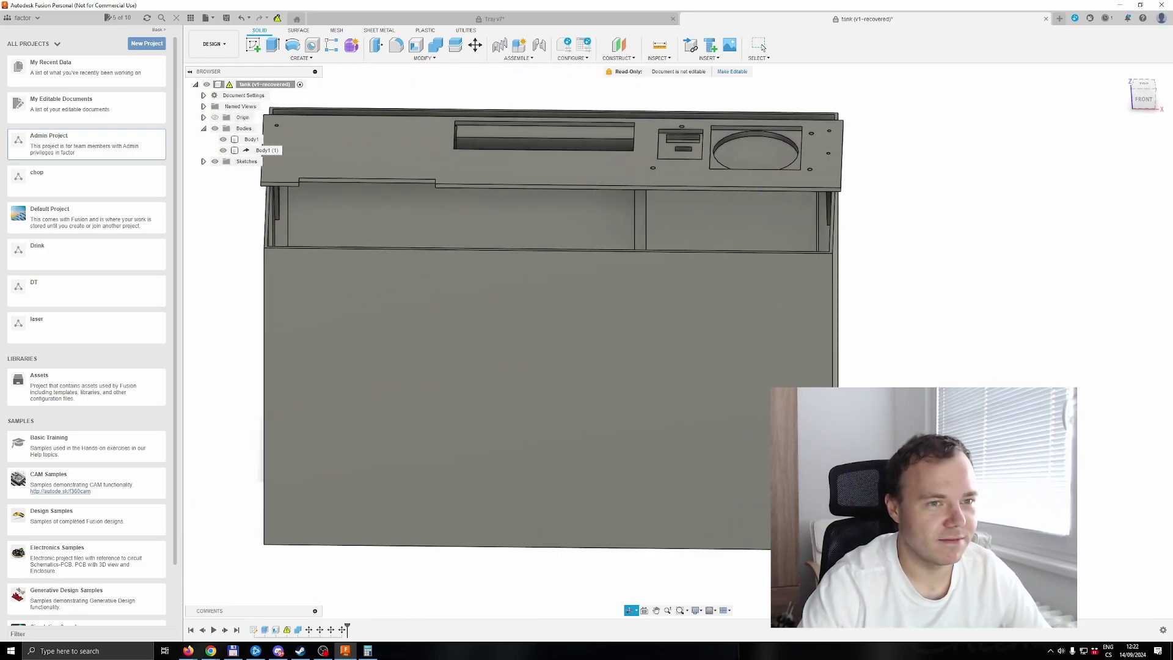
pyautogui.moveTo(440, 321)
pyautogui.keyDown('shift'); pyautogui.mouseDown(button='middle')
pyautogui.moveTo(551, 327)
pyautogui.moveTo(313, 364)
pyautogui.mouseUp(button='middle'); pyautogui.keyUp('shift')
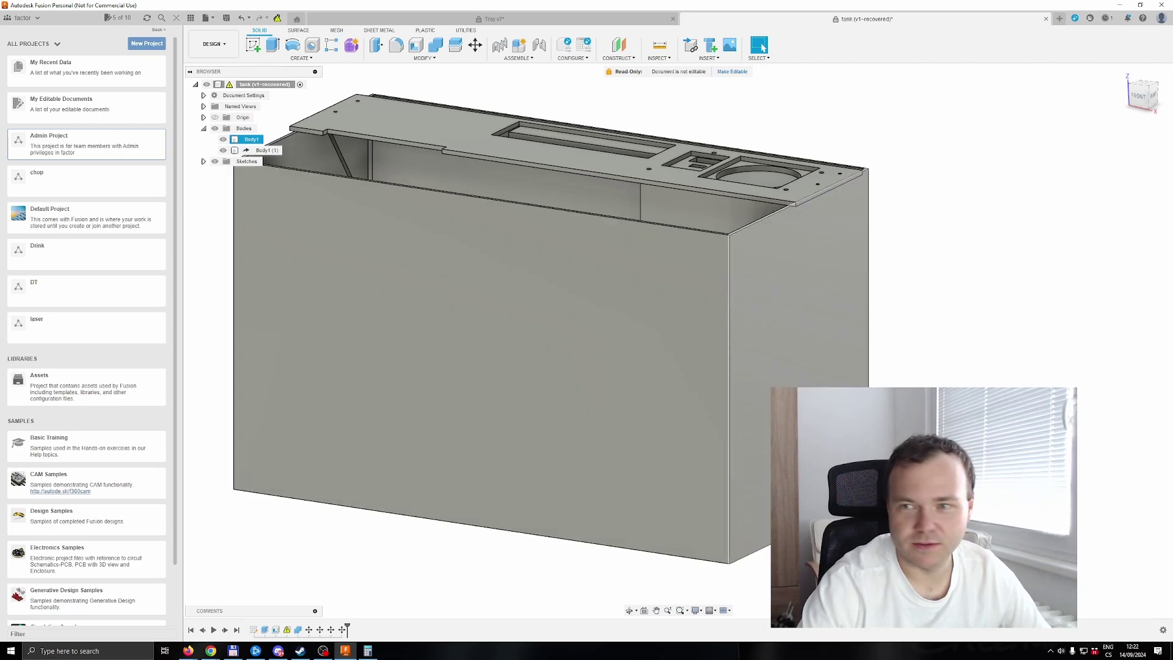
pyautogui.moveTo(933, 322)
pyautogui.keyDown('shift'); pyautogui.mouseDown(button='middle')
pyautogui.moveTo(971, 348)
pyautogui.moveTo(963, 341)
pyautogui.mouseUp(button='middle'); pyautogui.keyUp('shift')
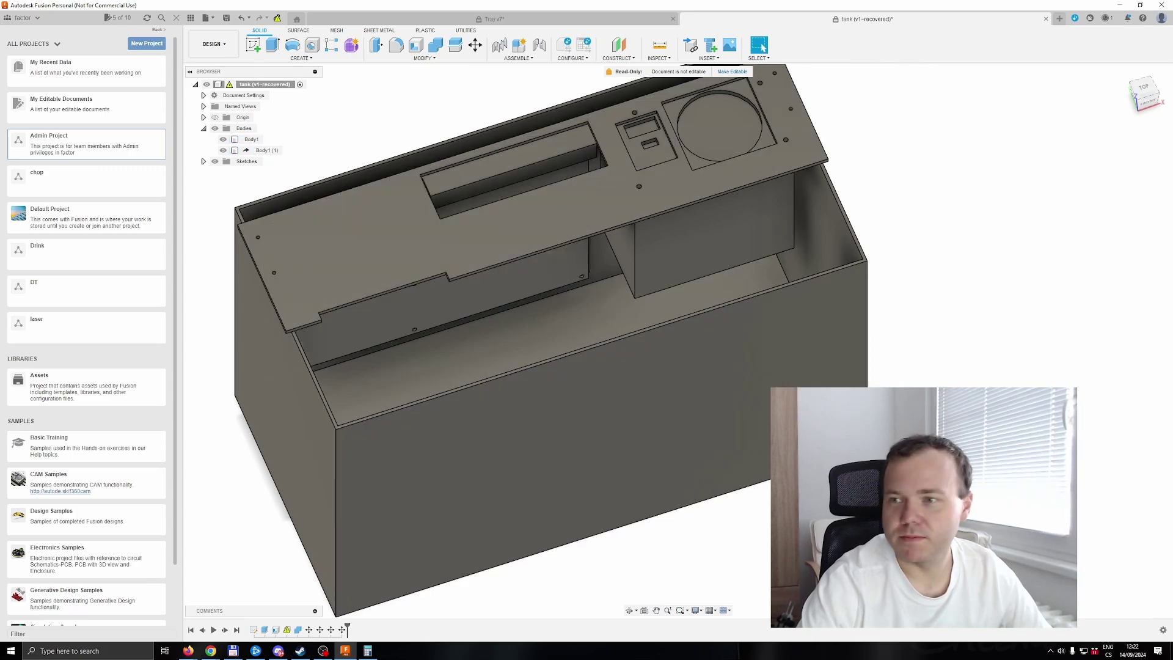
pyautogui.keyDown('shift'); pyautogui.moveTo(760, 48); pyautogui.dragTo(762, 47, button='middle'); pyautogui.keyUp('shift')
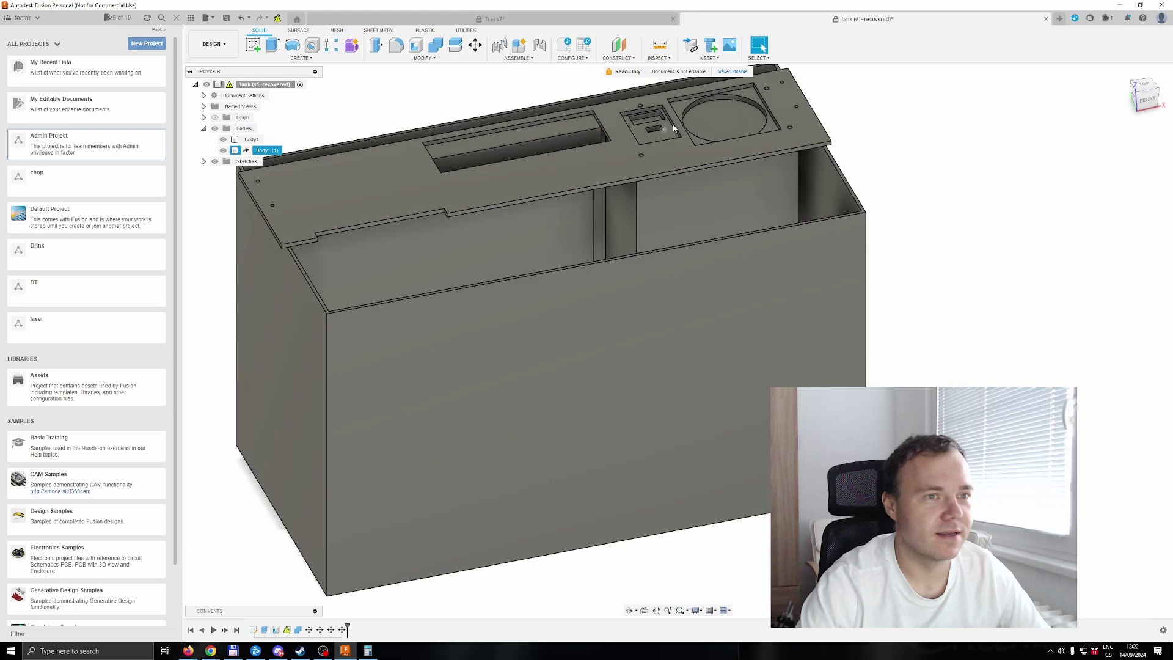
pyautogui.click(505, 21)
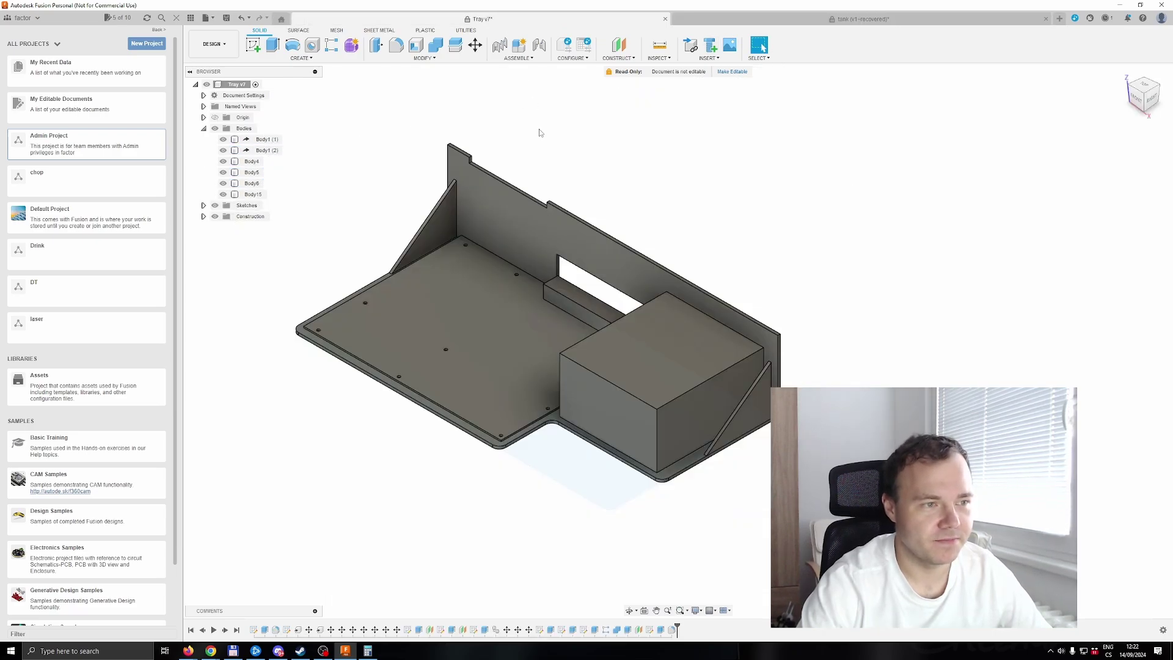
pyautogui.click(505, 187)
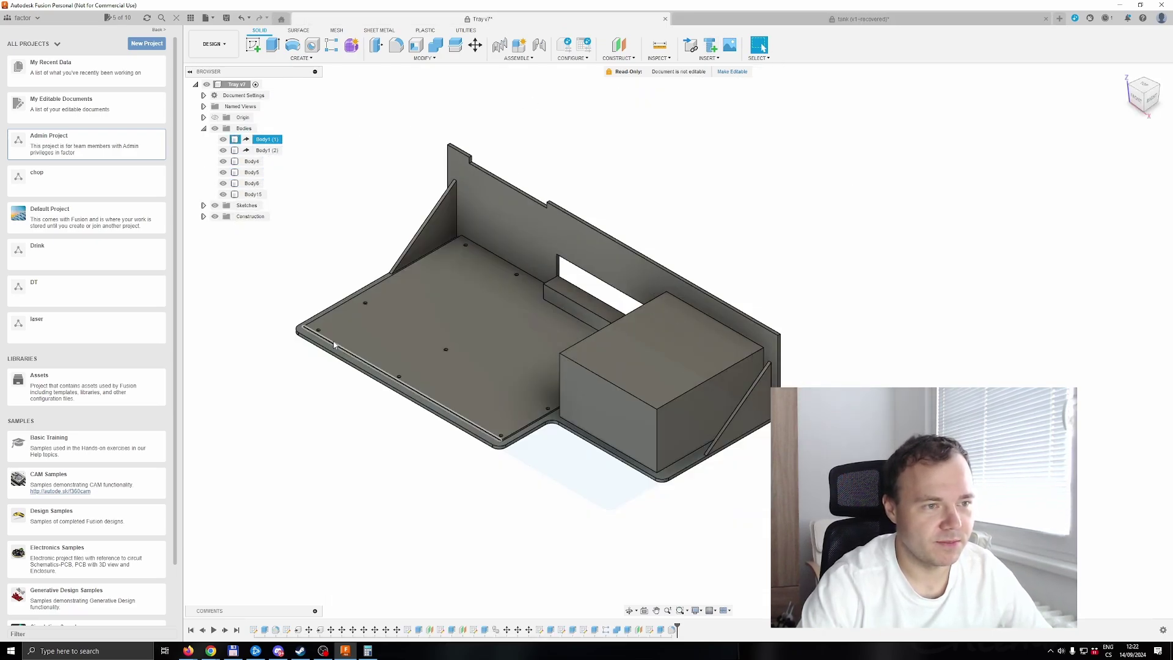
pyautogui.click(466, 315)
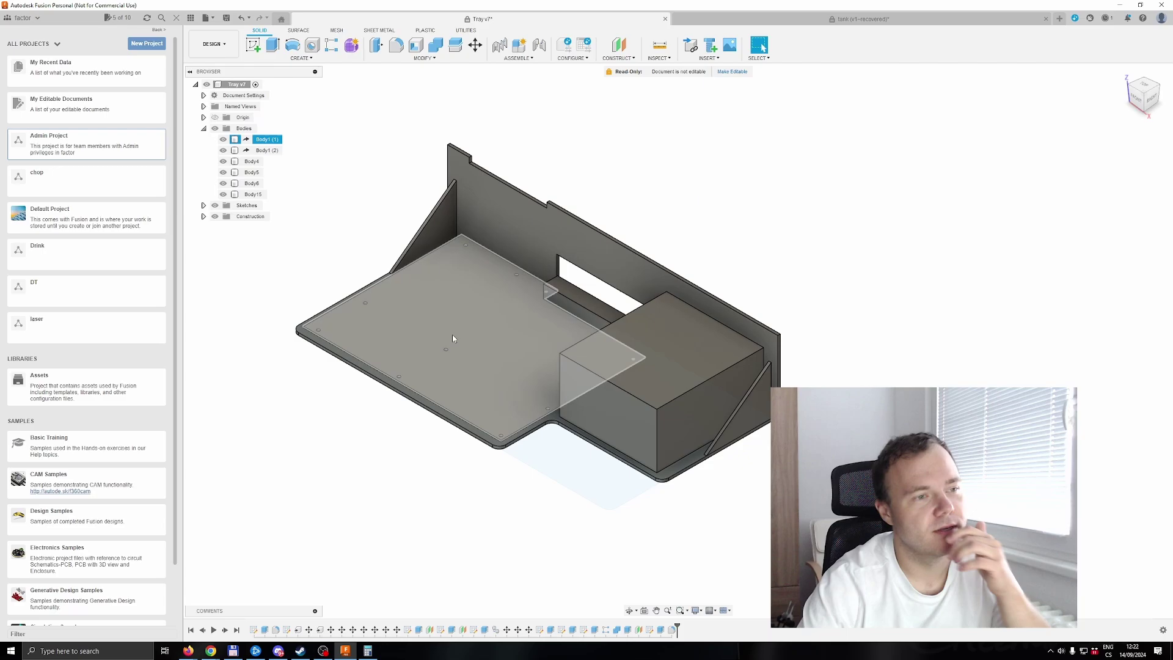
pyautogui.click(452, 231)
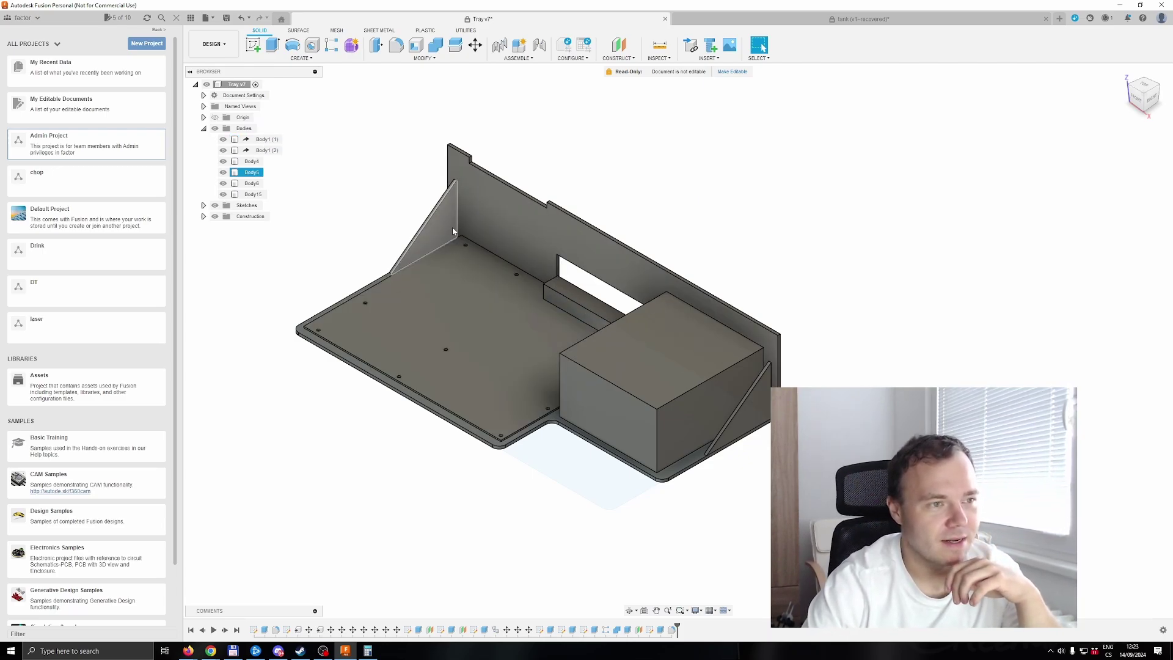
pyautogui.click(691, 483)
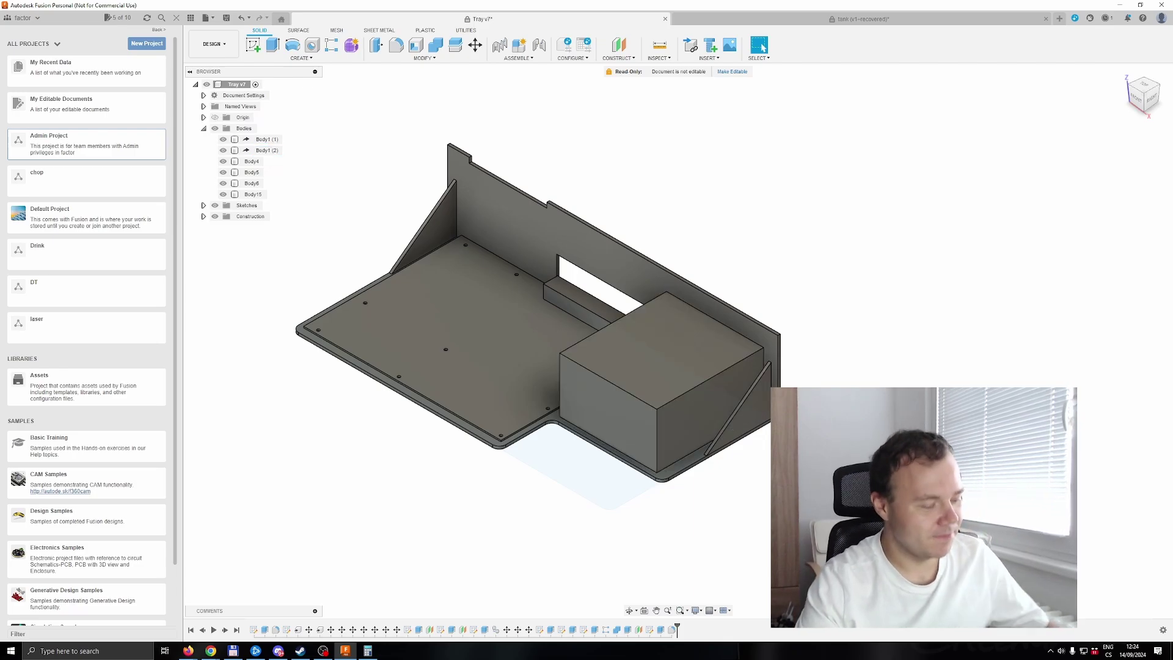
pyautogui.keyDown('shift'); pyautogui.moveTo(642, 366); pyautogui.dragTo(903, 325, button='middle'); pyautogui.keyUp('shift')
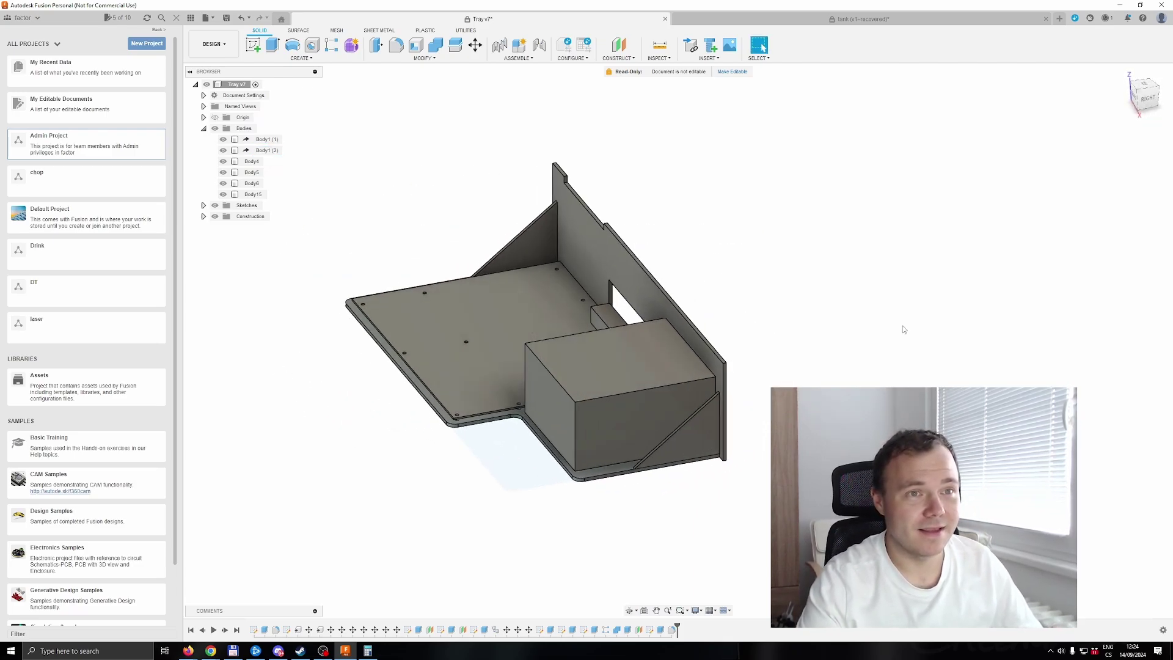
pyautogui.click(887, 20)
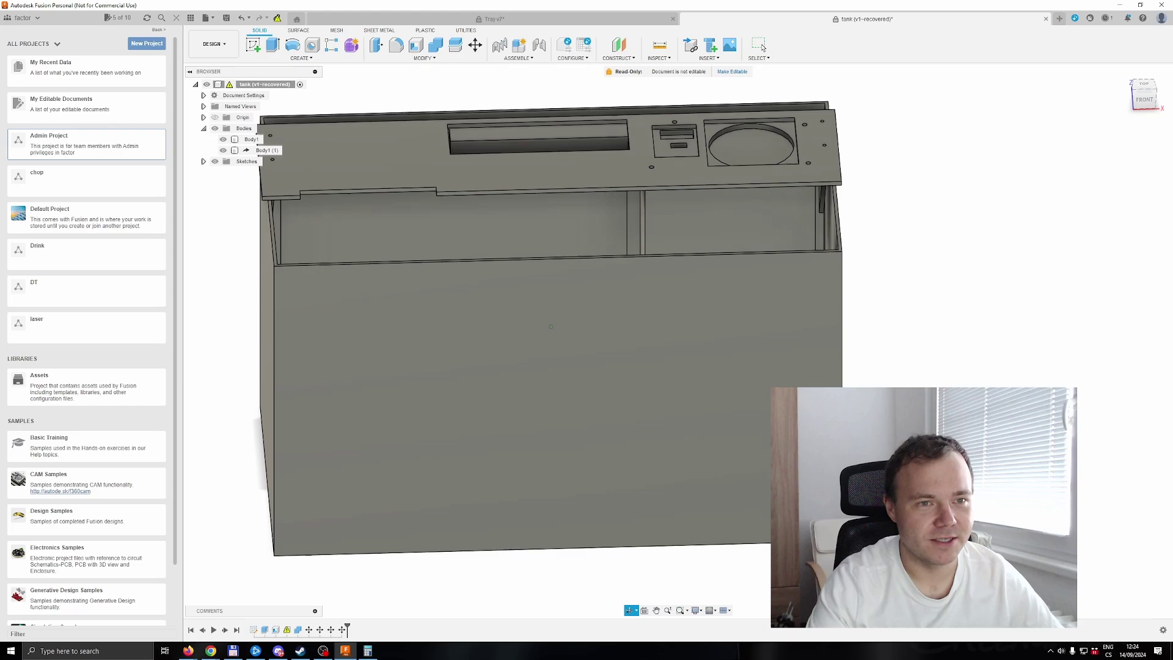
pyautogui.keyDown('shift'); pyautogui.moveTo(550, 327); pyautogui.dragTo(586, 330, button='middle'); pyautogui.keyUp('shift')
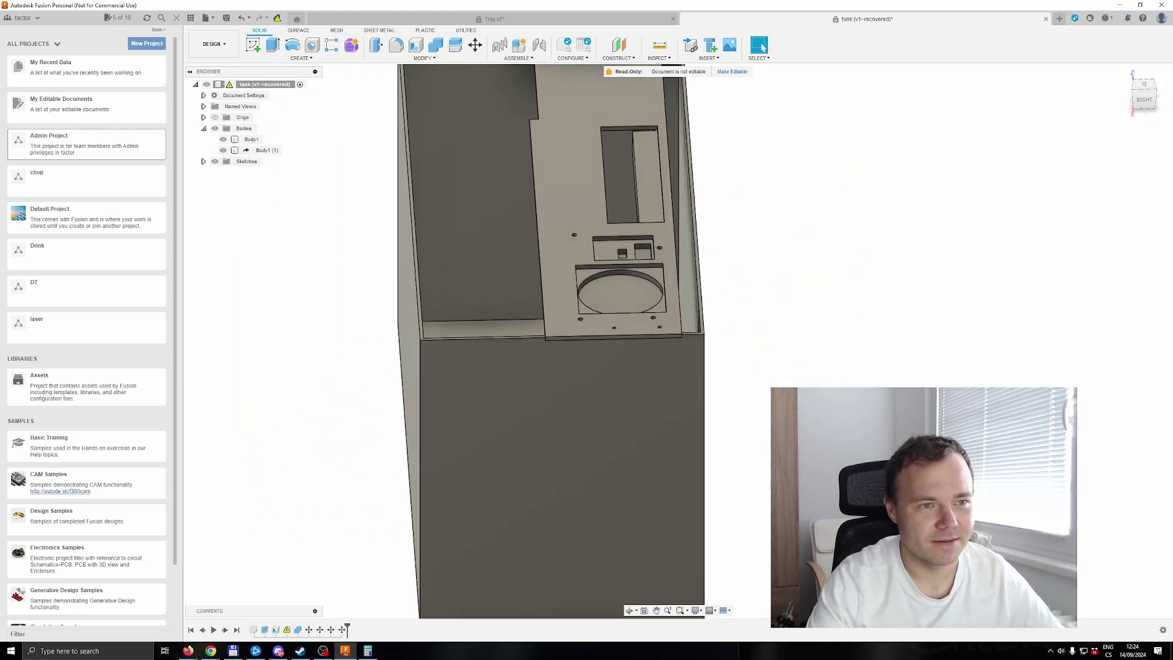
pyautogui.click(1134, 76)
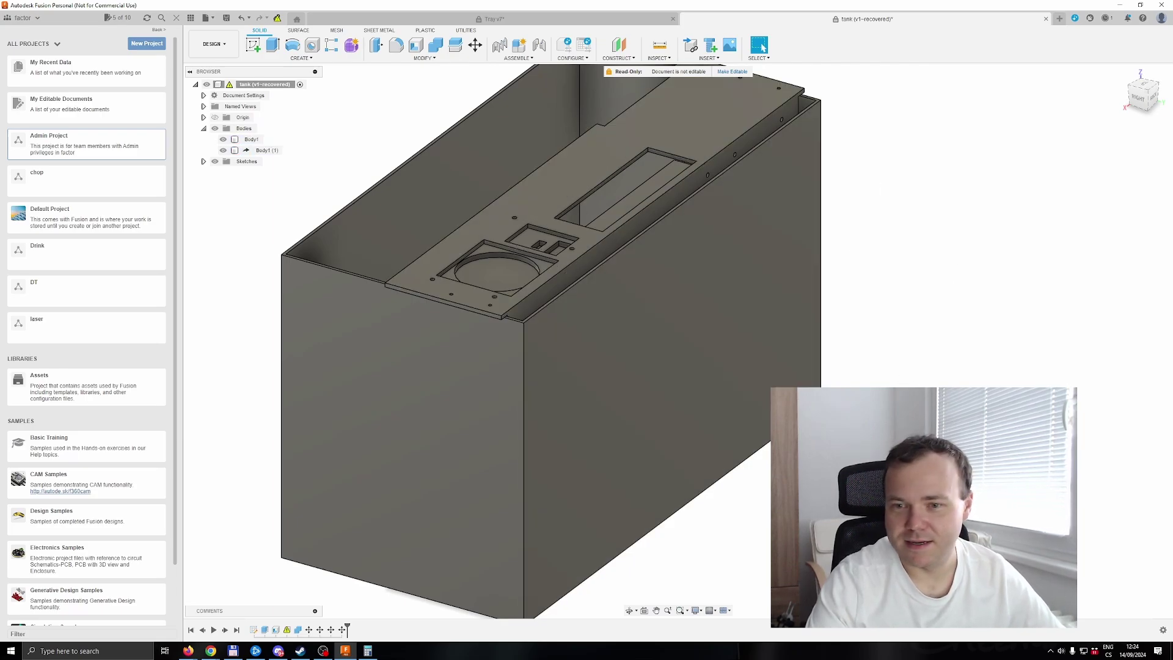
pyautogui.keyDown('shift'); pyautogui.moveTo(911, 197); pyautogui.dragTo(862, 166, button='middle'); pyautogui.keyUp('shift')
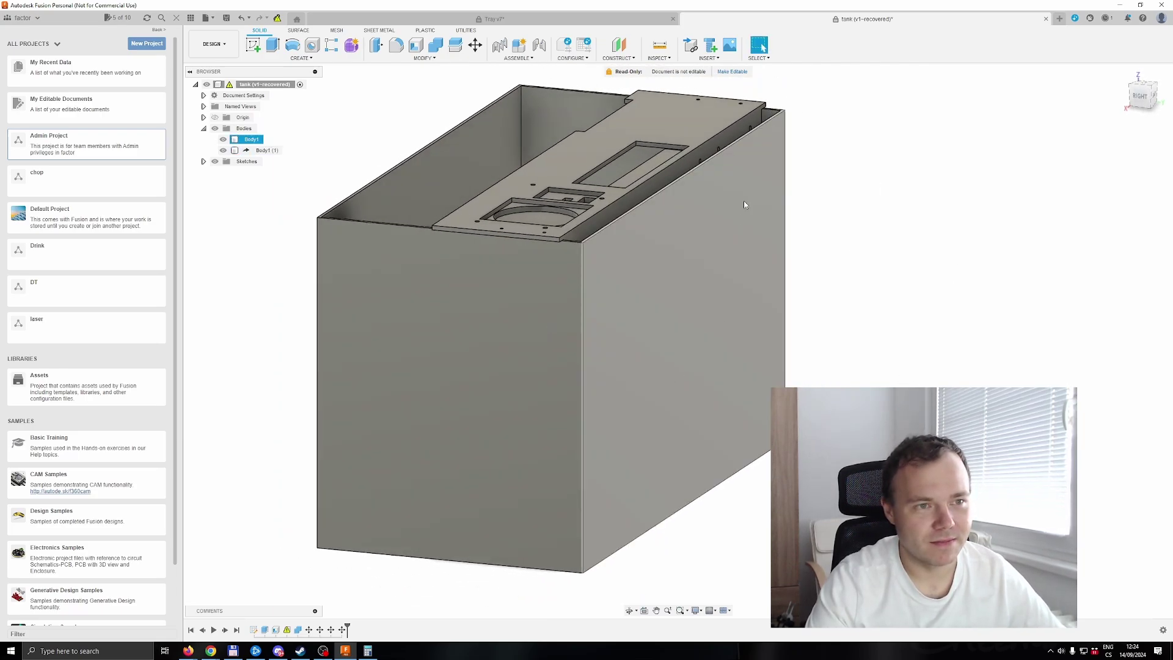
pyautogui.keyDown('shift'); pyautogui.moveTo(761, 429); pyautogui.dragTo(471, 178, button='middle'); pyautogui.keyUp('shift')
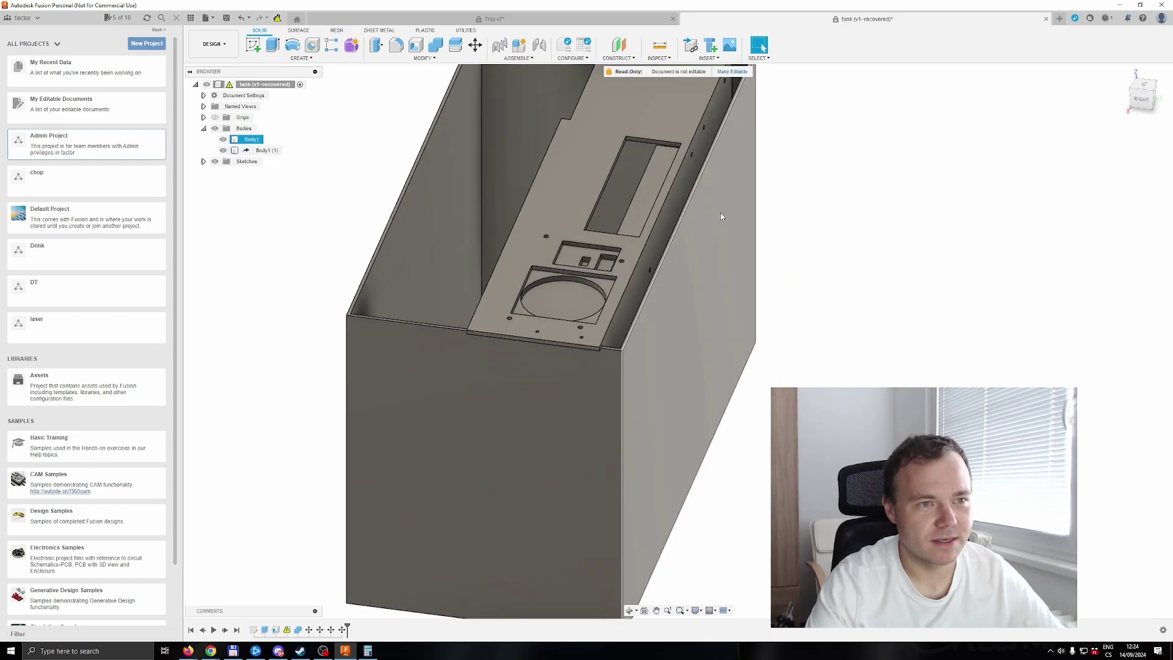
pyautogui.keyDown('shift'); pyautogui.moveTo(747, 347); pyautogui.dragTo(704, 260, button='middle'); pyautogui.keyUp('shift')
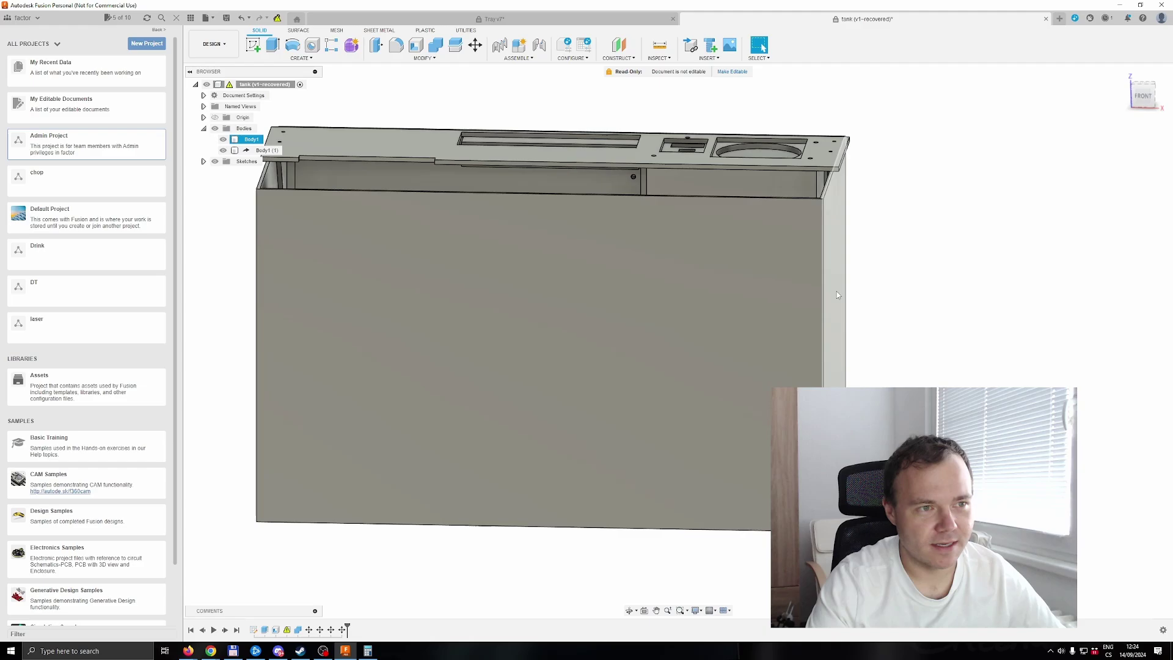
pyautogui.keyDown('shift'); pyautogui.moveTo(704, 260); pyautogui.dragTo(863, 313, button='middle'); pyautogui.keyUp('shift')
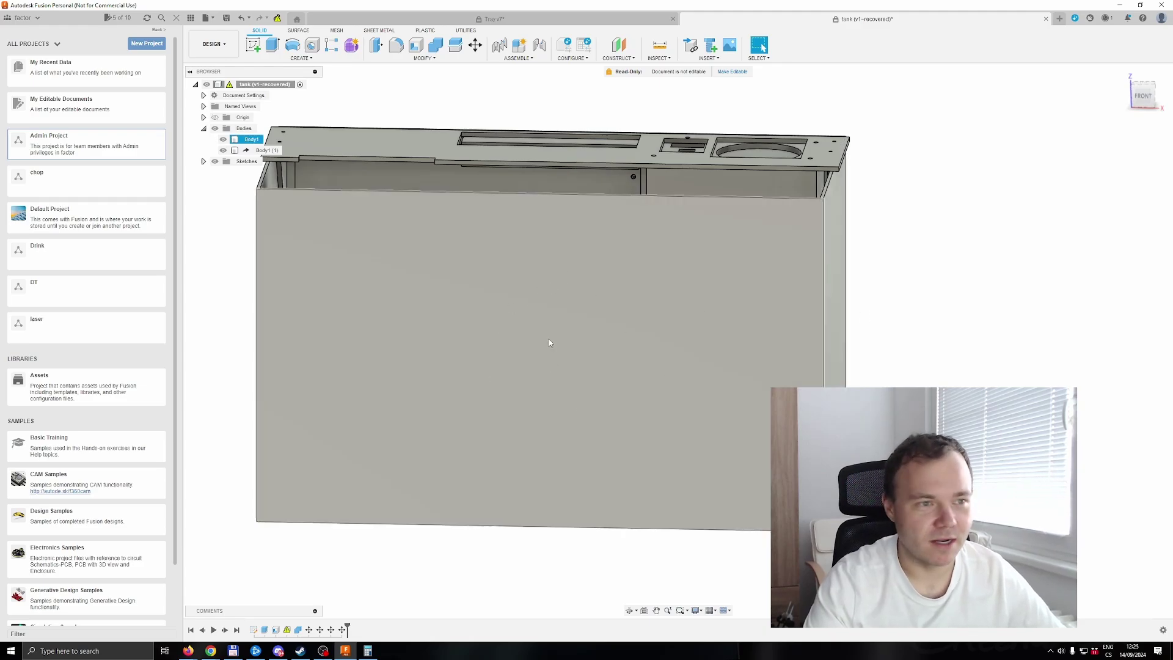
pyautogui.keyDown('shift'); pyautogui.moveTo(497, 382); pyautogui.dragTo(642, 385, button='middle'); pyautogui.keyUp('shift')
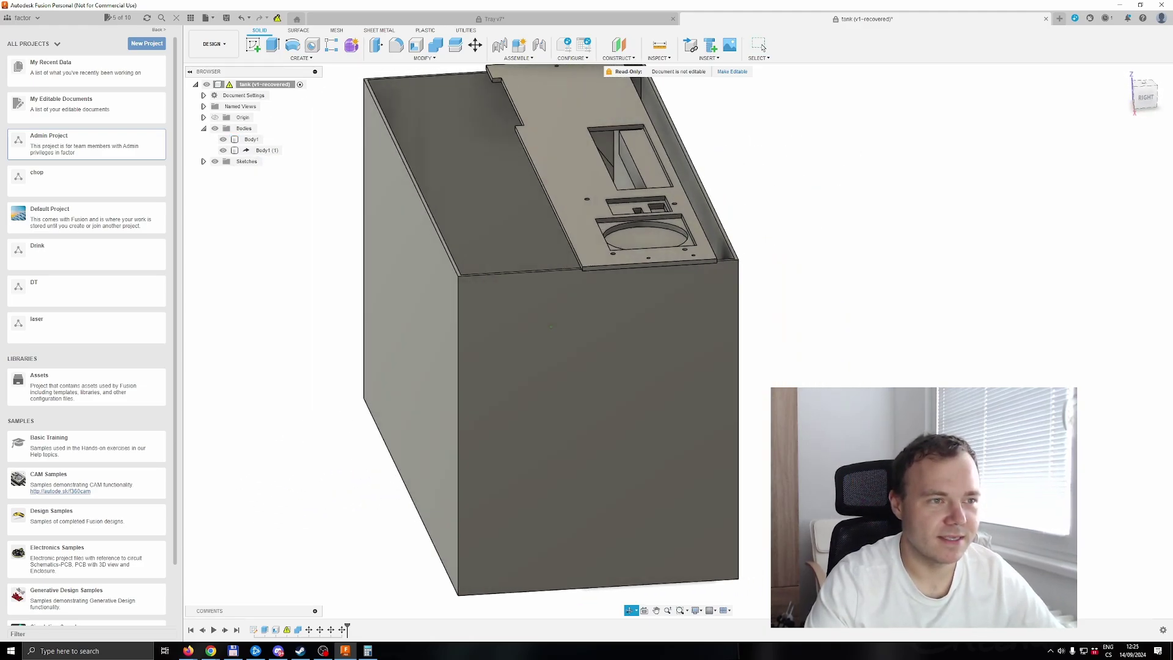
pyautogui.moveTo(550, 413)
pyautogui.keyDown('shift'); pyautogui.mouseDown(button='middle')
pyautogui.moveTo(551, 326)
pyautogui.moveTo(694, 470)
pyautogui.moveTo(500, 516)
pyautogui.moveTo(550, 367)
pyautogui.mouseUp(button='middle'); pyautogui.keyUp('shift')
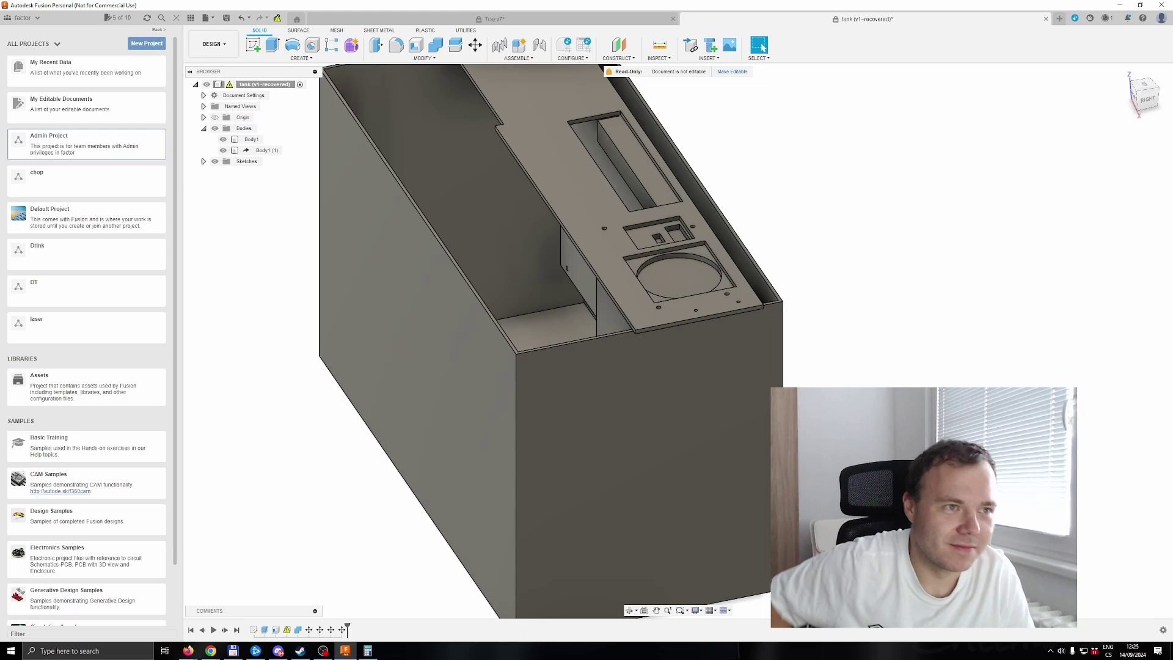
# Hide Body1 (1) and Body1 (2) in Tray v7, then orbit around the bare tray
pyautogui.click(493, 18)
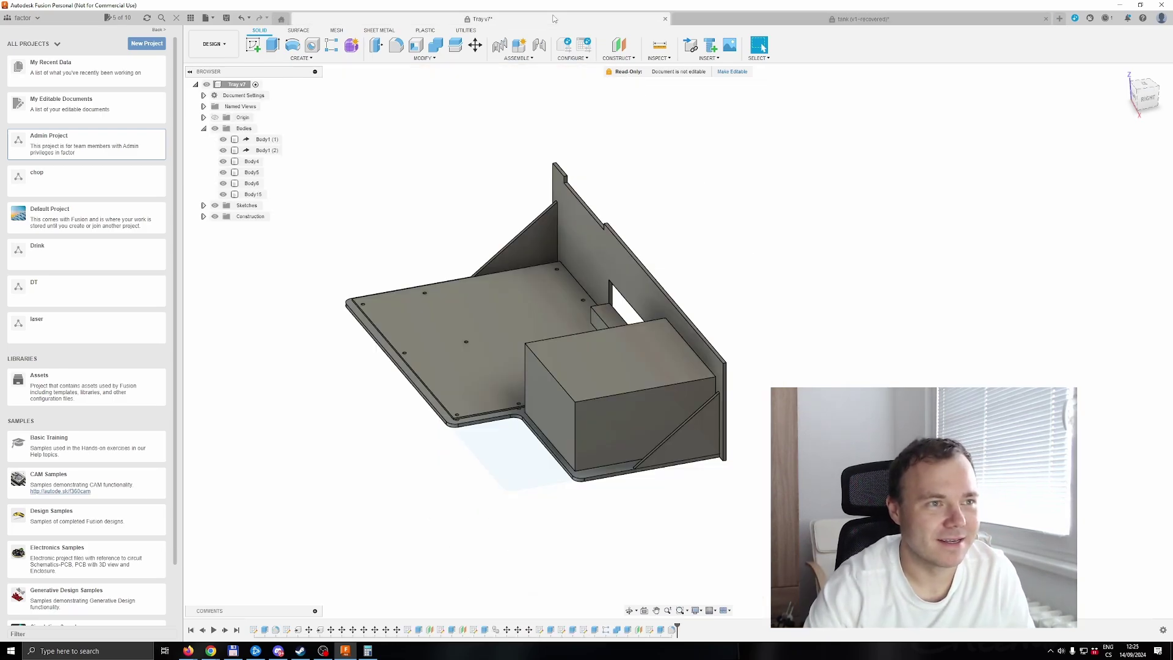
pyautogui.scroll(1, 824, 479)
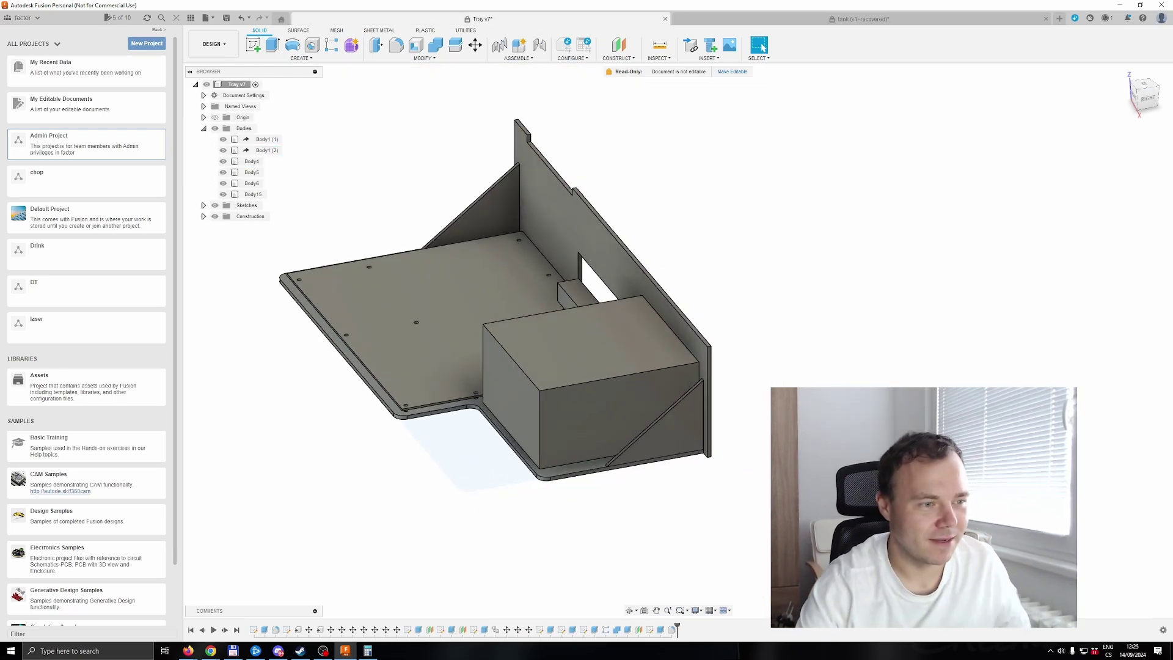
pyautogui.keyDown('shift'); pyautogui.moveTo(825, 479); pyautogui.dragTo(550, 366, button='middle'); pyautogui.keyUp('shift')
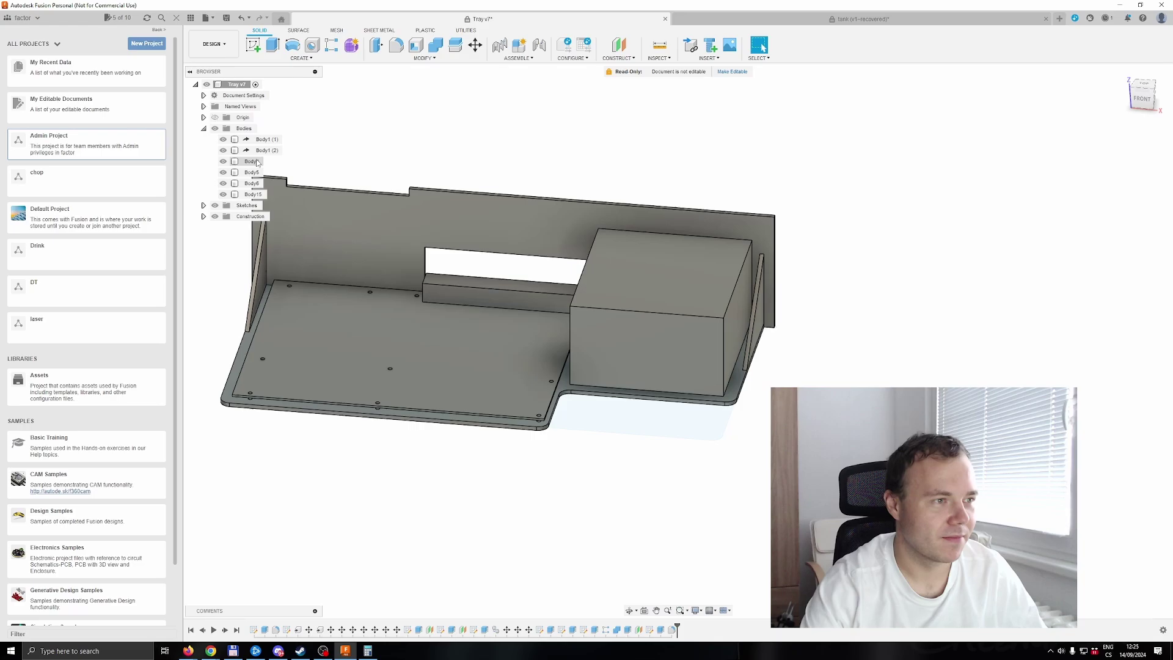
pyautogui.click(223, 138)
pyautogui.click(223, 149)
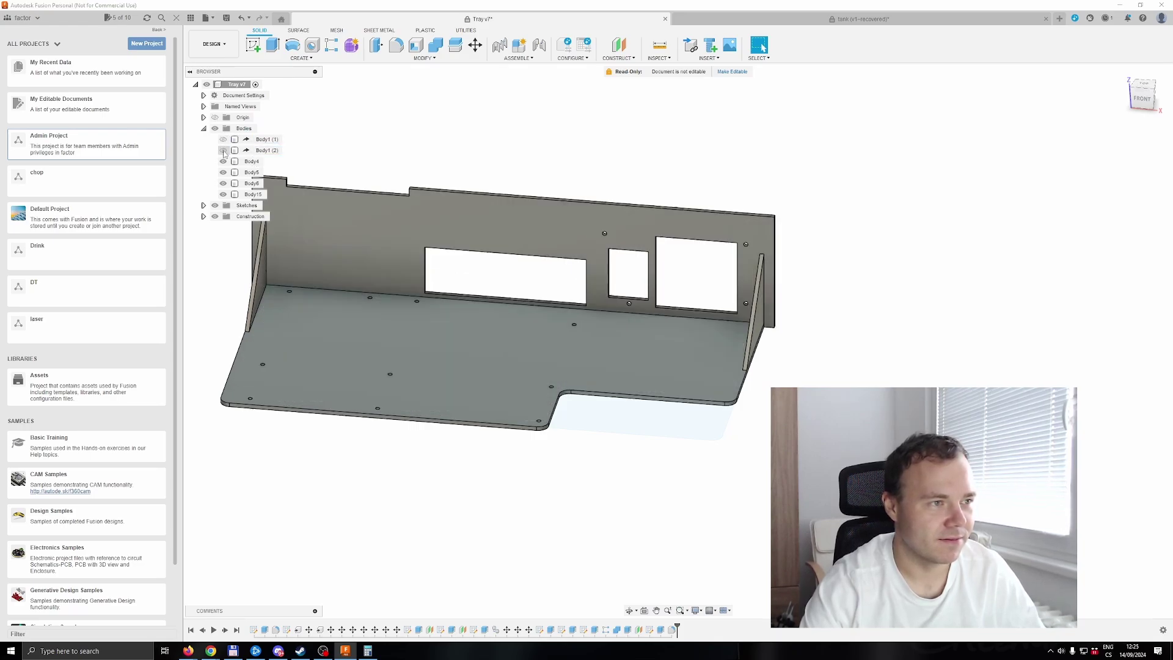
pyautogui.moveTo(459, 413)
pyautogui.keyDown('shift'); pyautogui.mouseDown(button='middle')
pyautogui.moveTo(724, 428)
pyautogui.moveTo(700, 414)
pyautogui.moveTo(635, 419)
pyautogui.mouseUp(button='middle'); pyautogui.keyUp('shift')
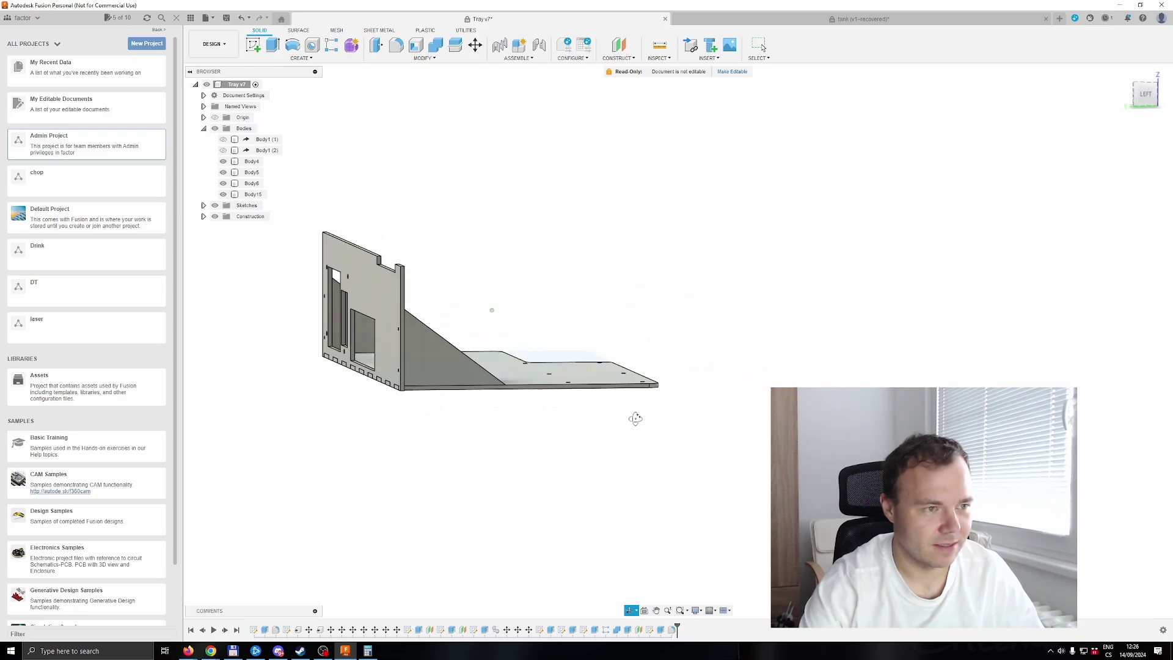
pyautogui.moveTo(636, 419)
pyautogui.keyDown('shift'); pyautogui.mouseDown(button='middle')
pyautogui.moveTo(715, 427)
pyautogui.moveTo(733, 385)
pyautogui.moveTo(874, 225)
pyautogui.mouseUp(button='middle'); pyautogui.keyUp('shift')
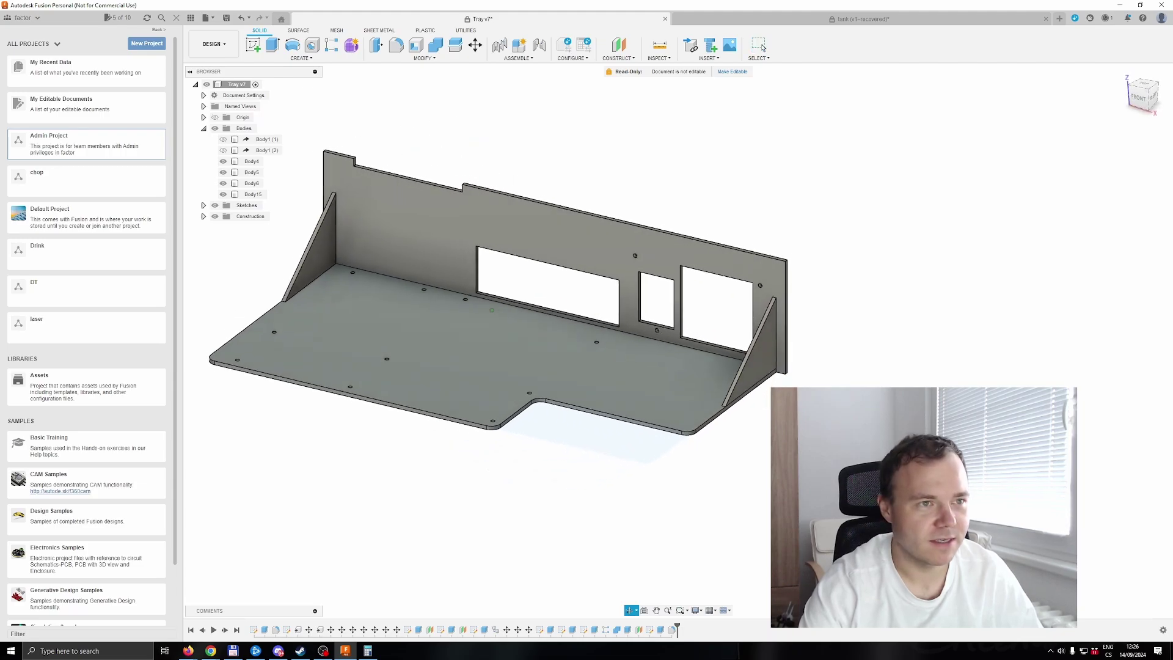
# Orbit the tank design to view its top plate, interior and left side
pyautogui.click(866, 18)
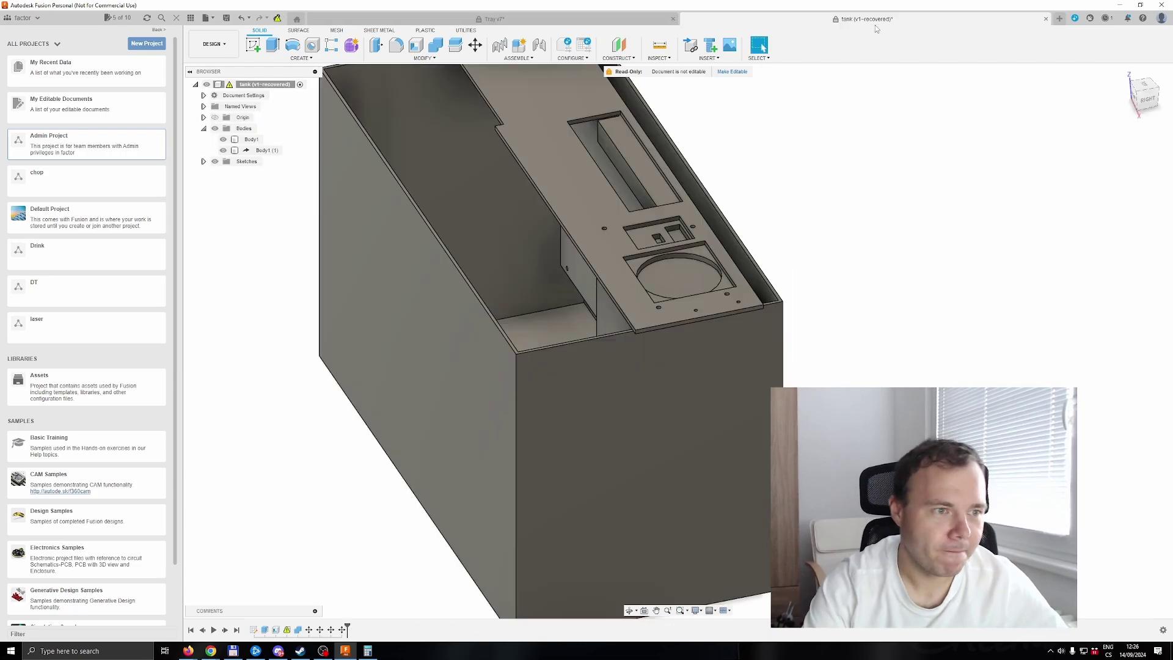
pyautogui.keyDown('shift'); pyautogui.moveTo(899, 357); pyautogui.dragTo(761, 50, button='middle'); pyautogui.keyUp('shift')
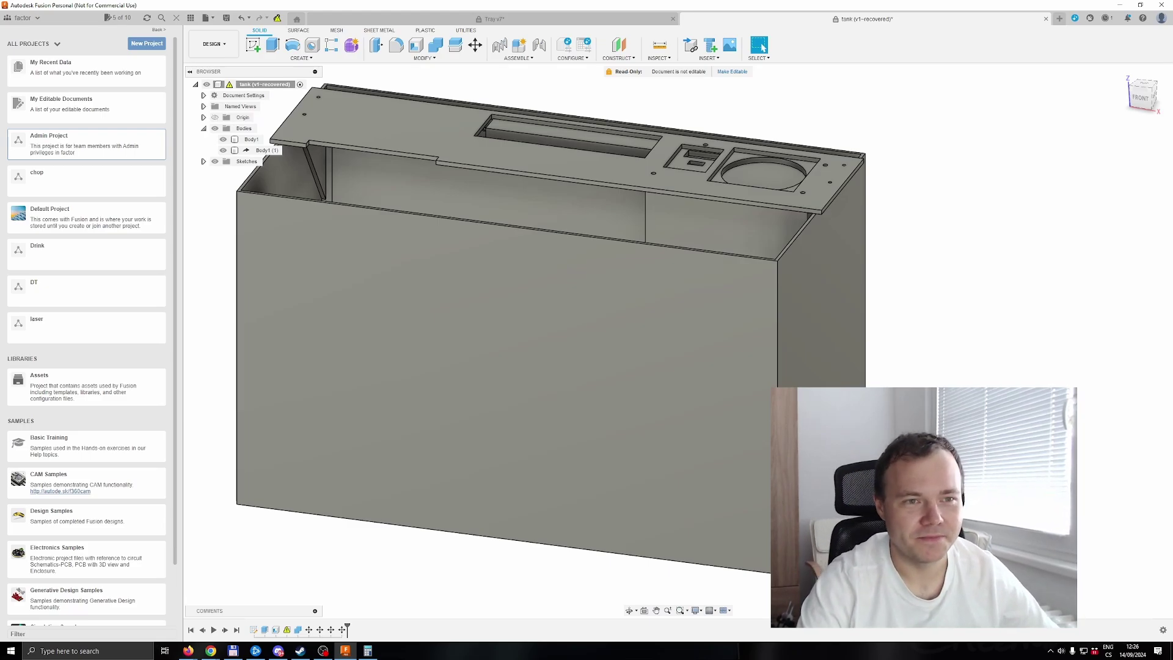
pyautogui.keyDown('shift'); pyautogui.moveTo(550, 367); pyautogui.dragTo(642, 368, button='middle'); pyautogui.keyUp('shift')
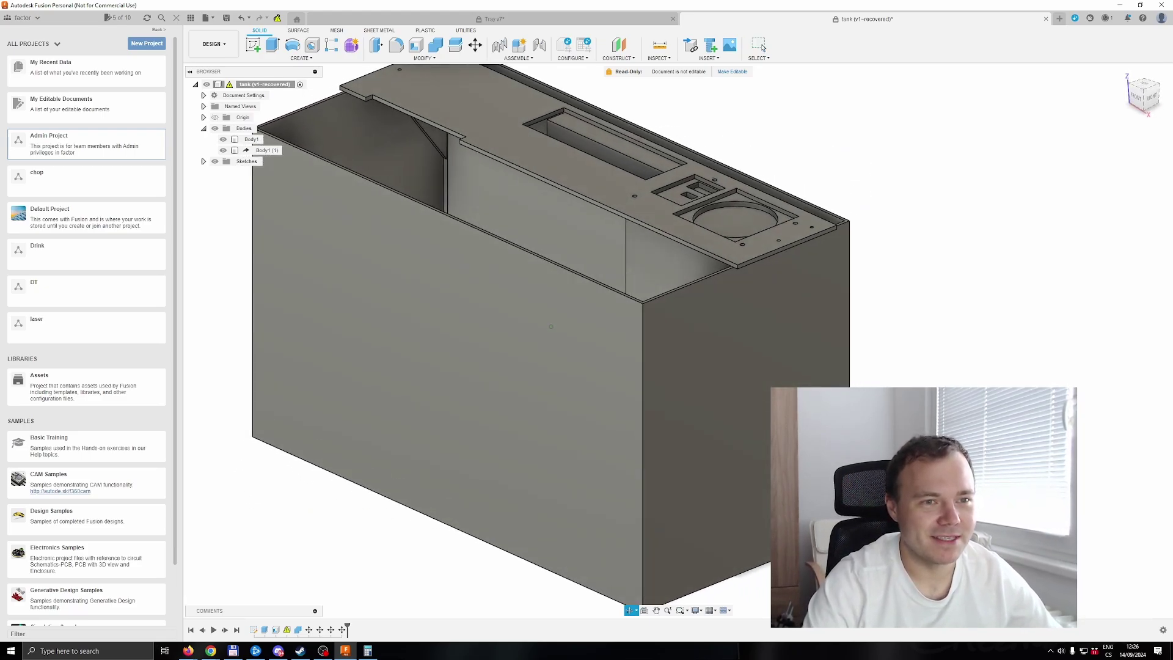
pyautogui.keyDown('shift'); pyautogui.moveTo(550, 366); pyautogui.dragTo(623, 367, button='middle'); pyautogui.keyUp('shift')
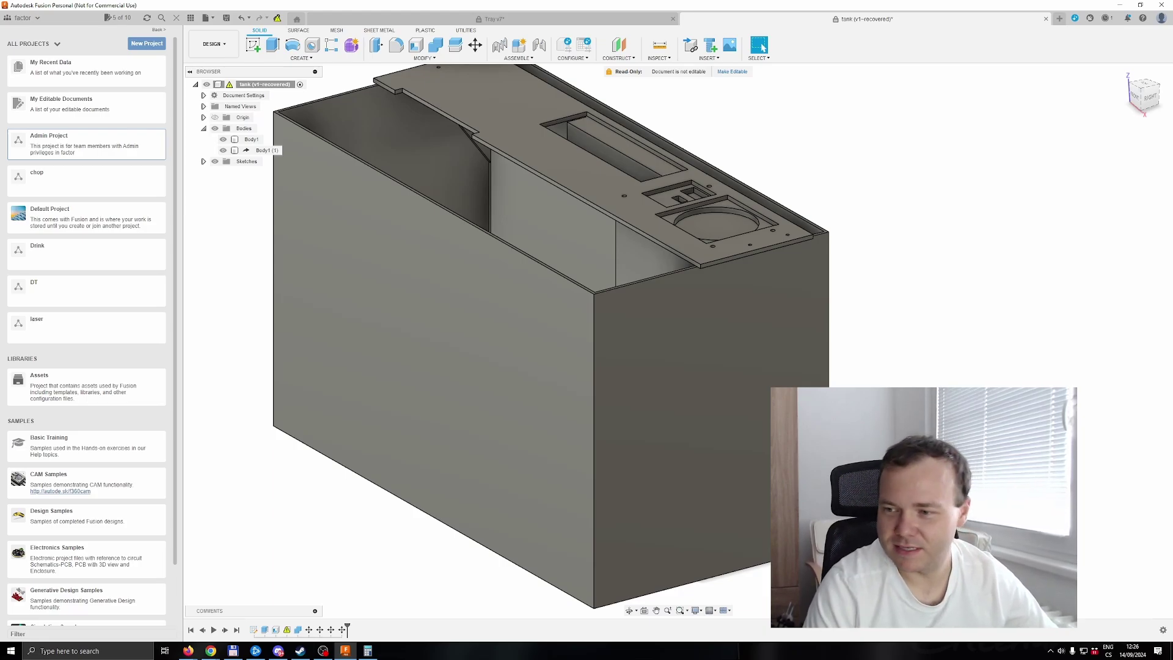
pyautogui.click(738, 336)
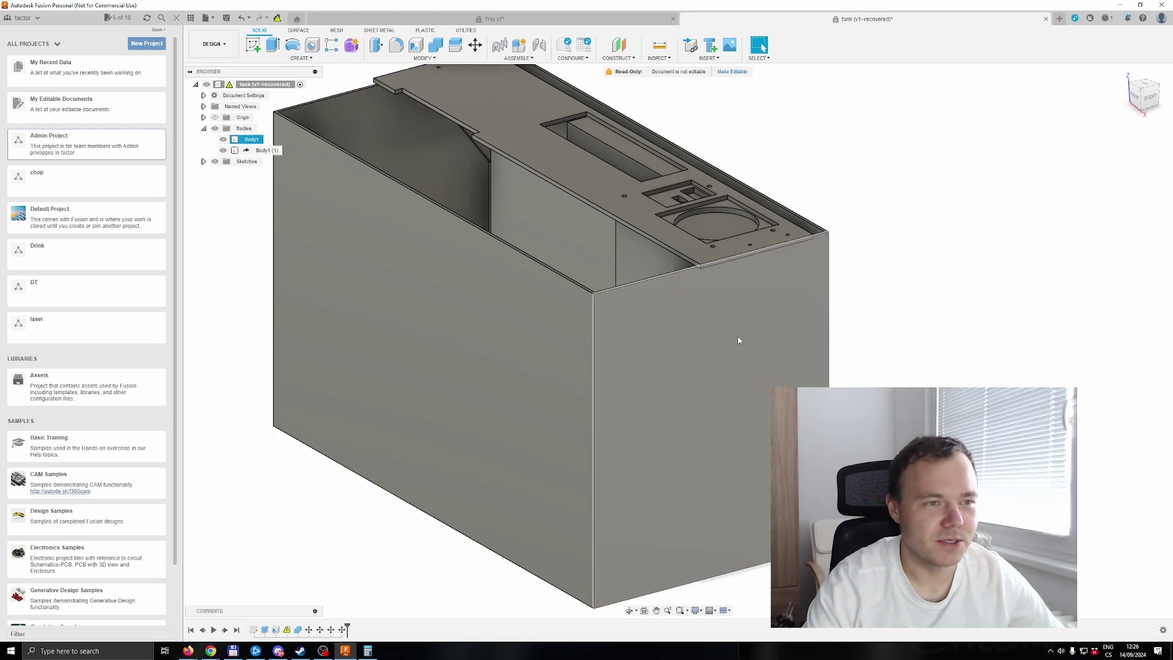
pyautogui.moveTo(738, 335)
pyautogui.keyDown('shift'); pyautogui.mouseDown(button='middle')
pyautogui.moveTo(652, 392)
pyautogui.moveTo(736, 374)
pyautogui.moveTo(649, 362)
pyautogui.moveTo(712, 367)
pyautogui.mouseUp(button='middle'); pyautogui.keyUp('shift')
pyautogui.press('Escape')
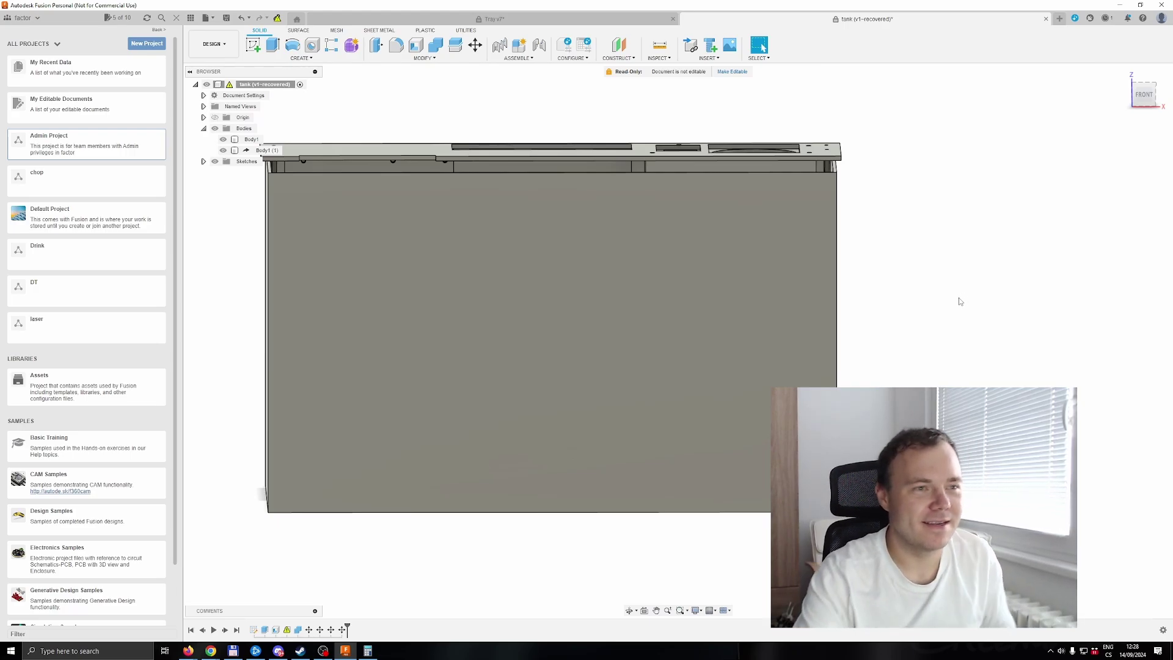
pyautogui.keyDown('shift'); pyautogui.moveTo(924, 306); pyautogui.dragTo(895, 346, button='middle'); pyautogui.keyUp('shift')
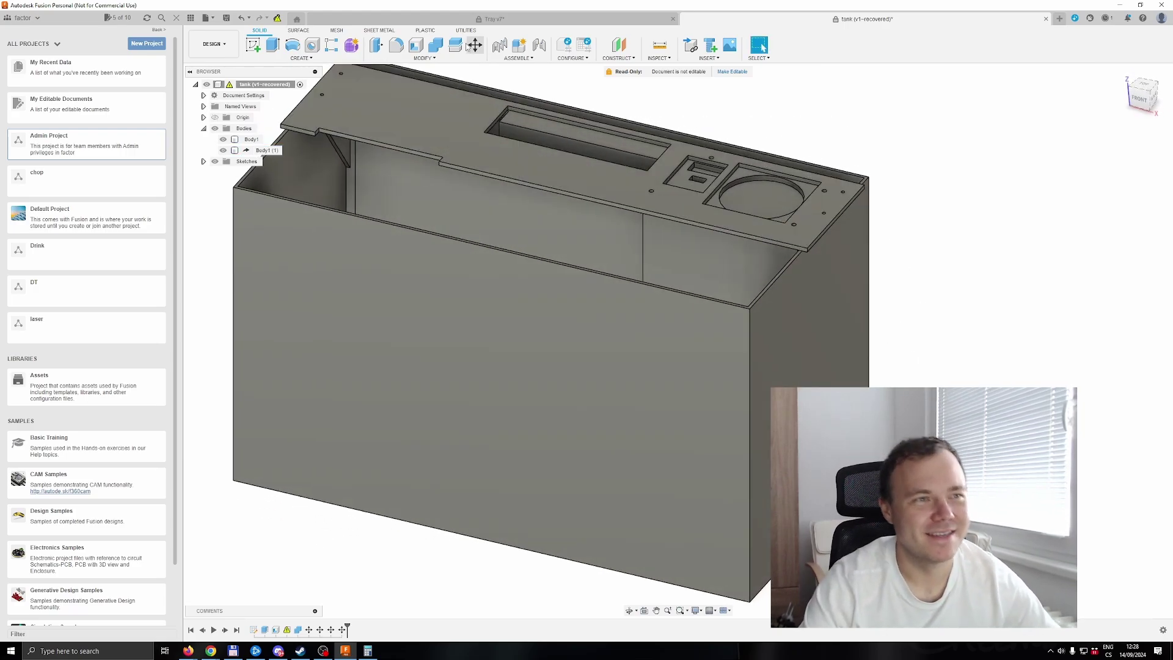
# Orbit Tray v7 to a near-back view showing the back panel cut-outs
pyautogui.click(485, 19)
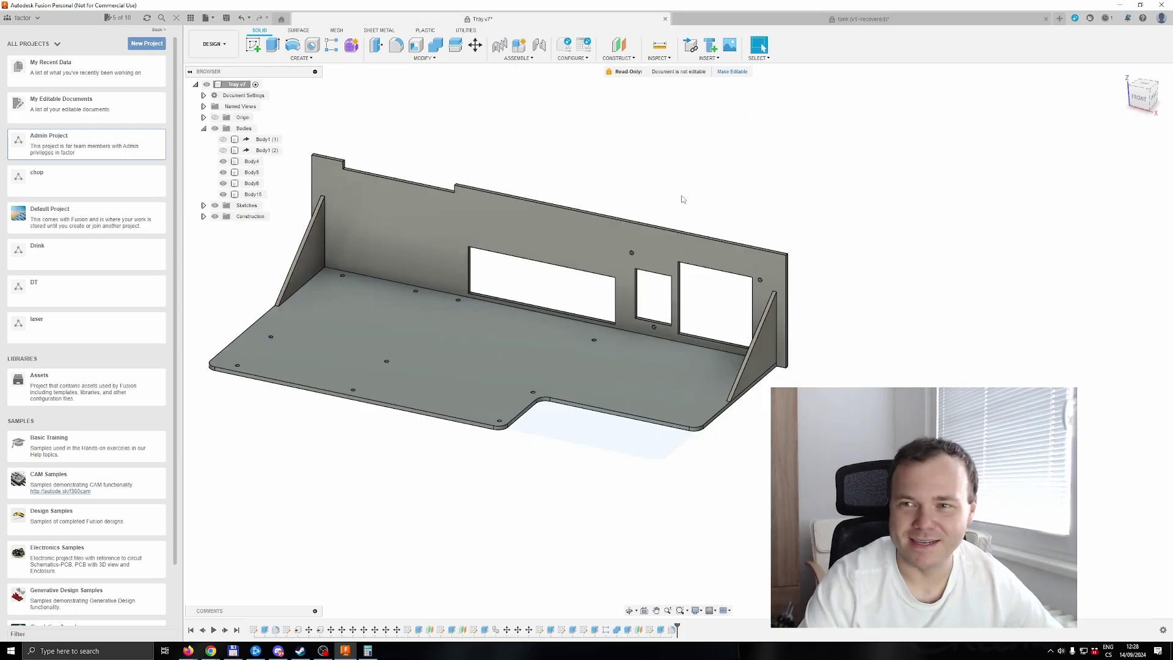
pyautogui.moveTo(904, 326)
pyautogui.keyDown('shift'); pyautogui.mouseDown(button='middle')
pyautogui.moveTo(624, 315)
pyautogui.moveTo(658, 347)
pyautogui.moveTo(675, 336)
pyautogui.moveTo(689, 352)
pyautogui.moveTo(577, 353)
pyautogui.mouseUp(button='middle'); pyautogui.keyUp('shift')
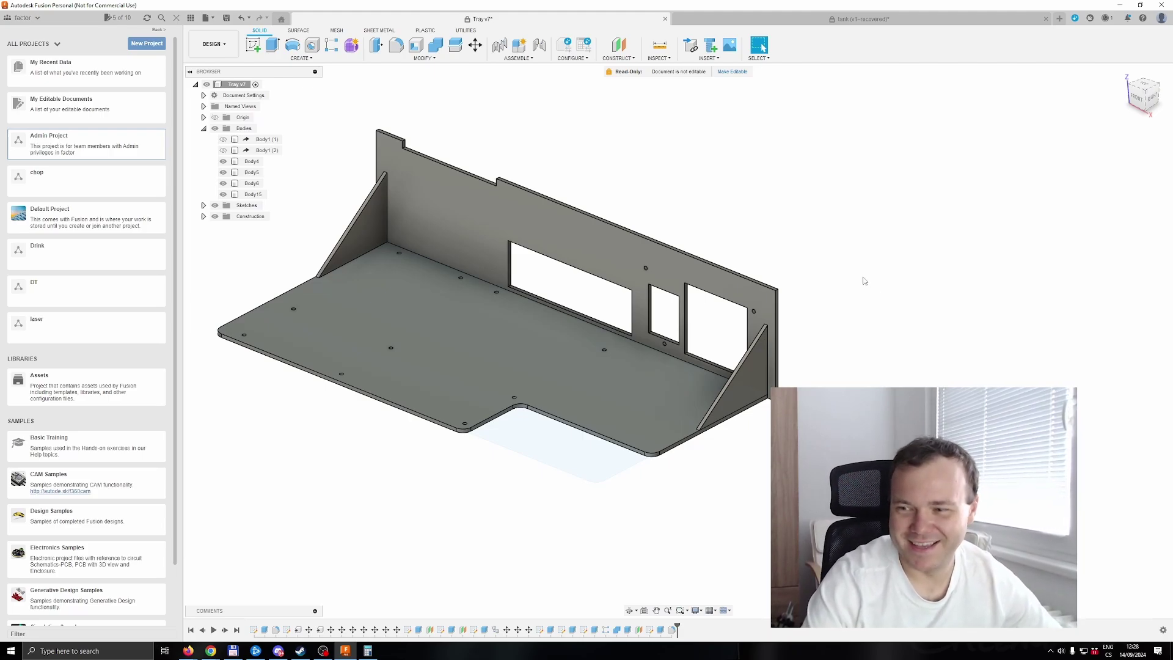
pyautogui.keyDown('shift'); pyautogui.moveTo(856, 363); pyautogui.dragTo(742, 355, button='middle'); pyautogui.keyUp('shift')
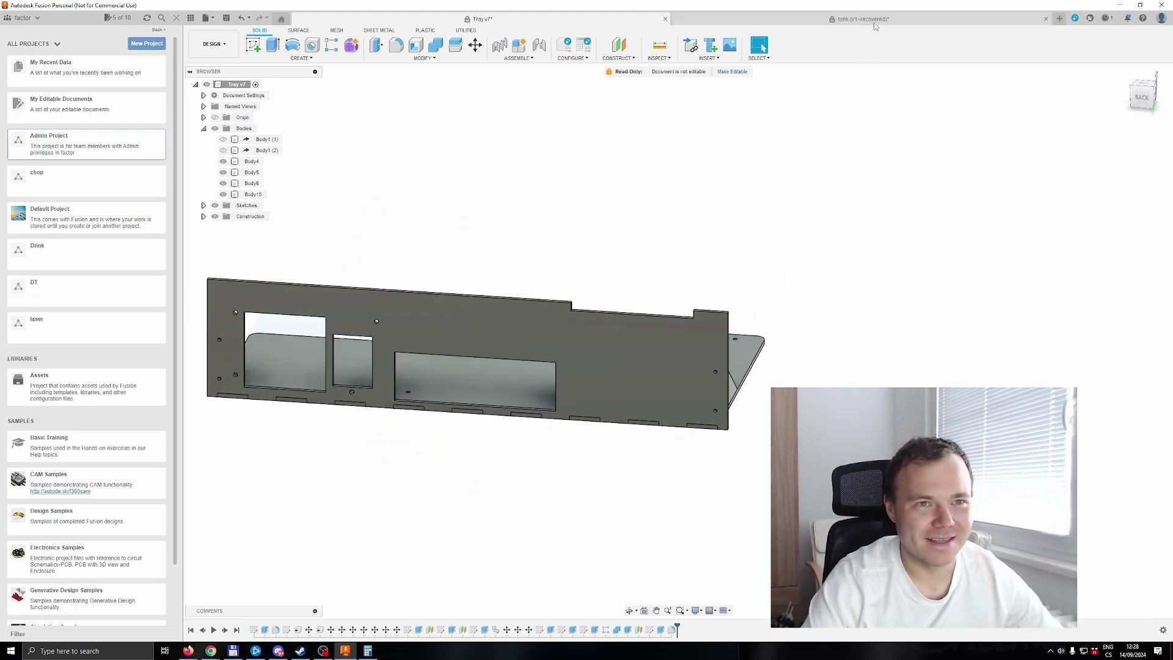
# Hide the tank's front panel Body1, leaving only the perforated plate visible
pyautogui.click(865, 18)
pyautogui.moveTo(970, 354)
pyautogui.keyDown('shift'); pyautogui.mouseDown(button='middle')
pyautogui.moveTo(940, 355)
pyautogui.moveTo(980, 351)
pyautogui.mouseUp(button='middle'); pyautogui.keyUp('shift')
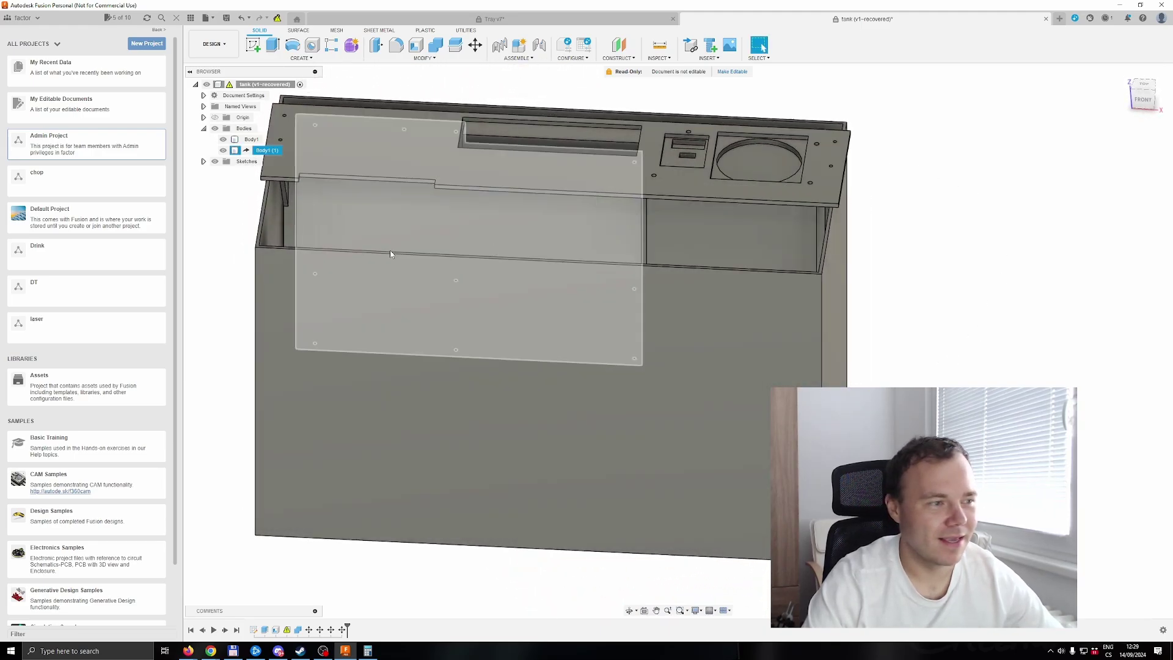
pyautogui.click(204, 118)
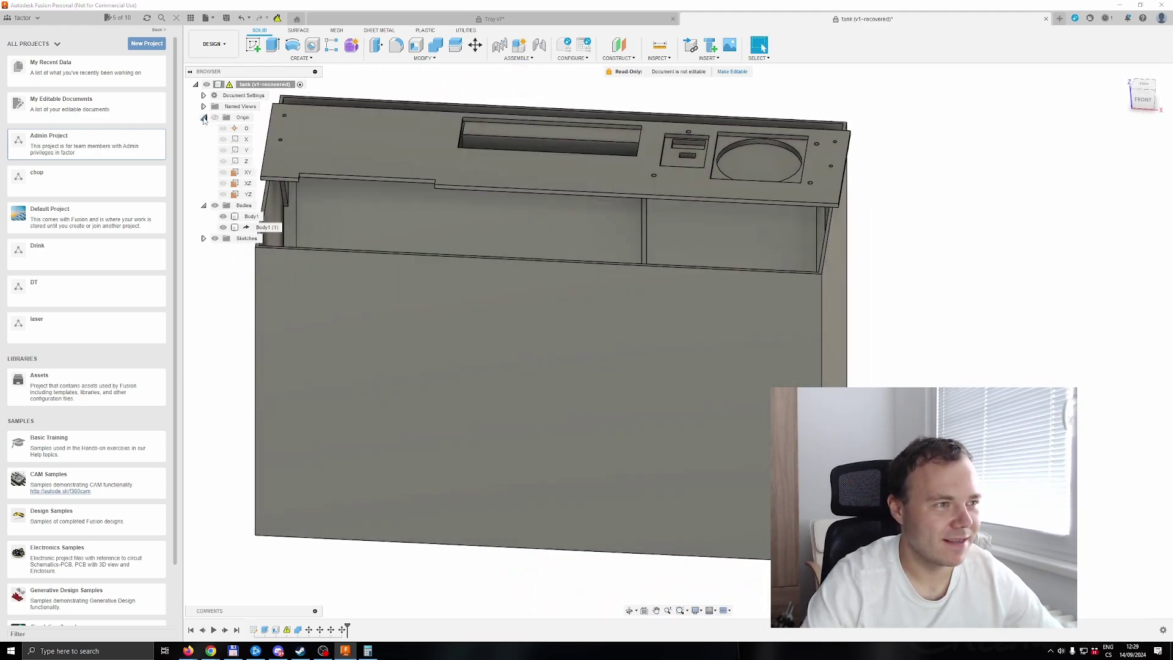
pyautogui.click(204, 118)
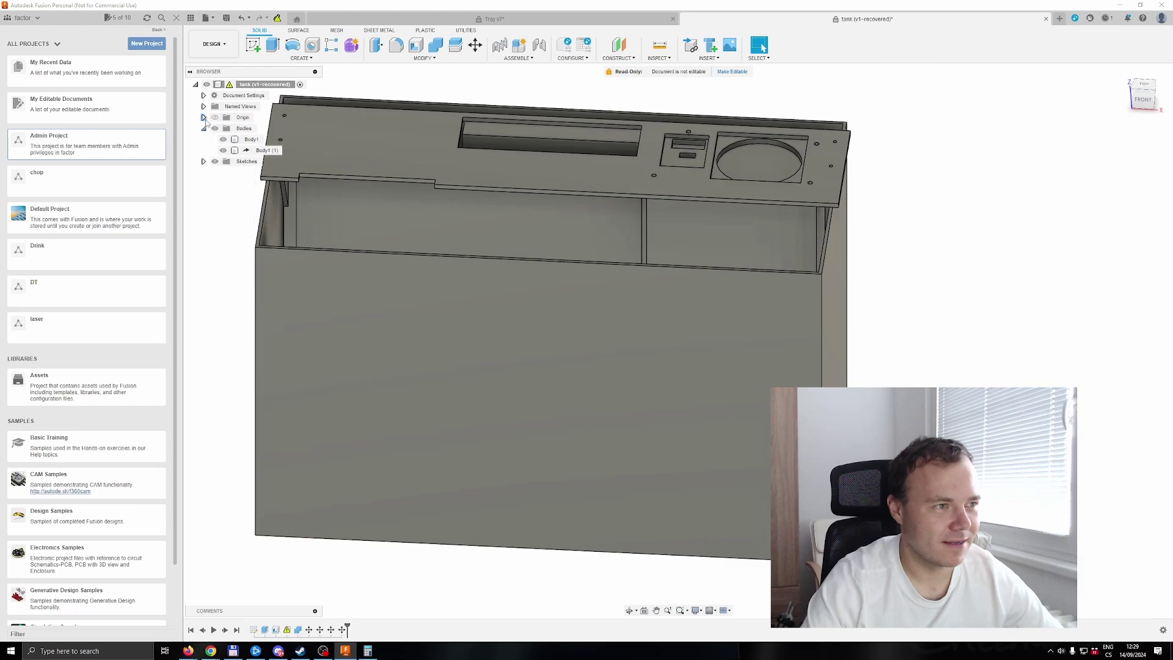
pyautogui.click(223, 139)
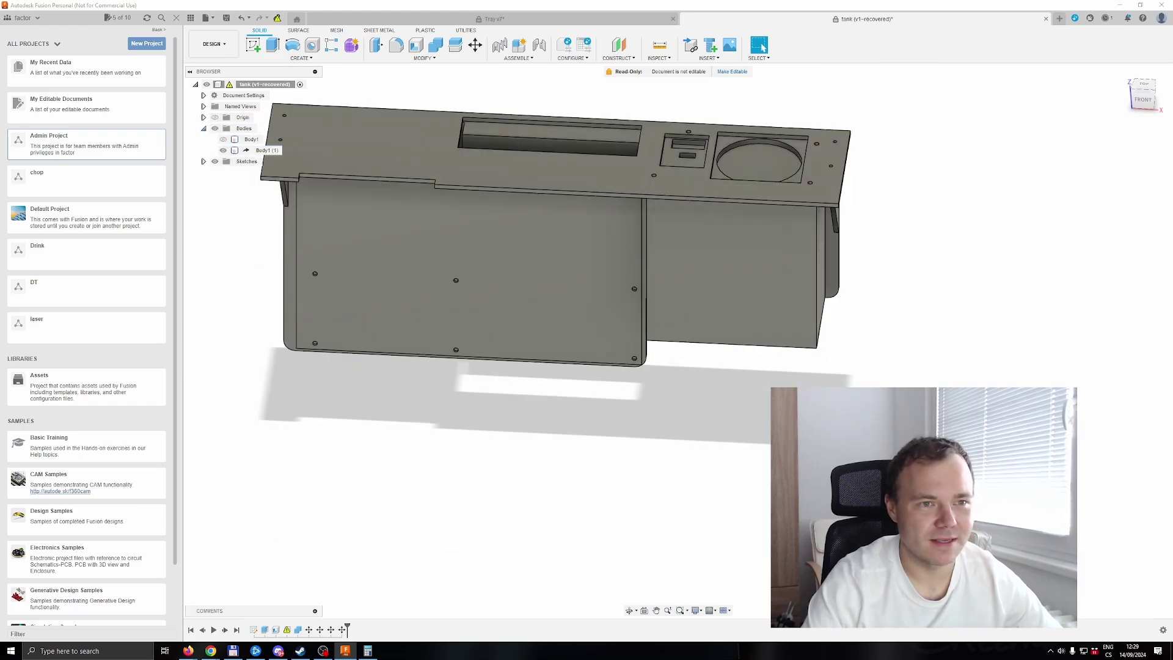
pyautogui.click(1157, 97)
pyautogui.press('F6')
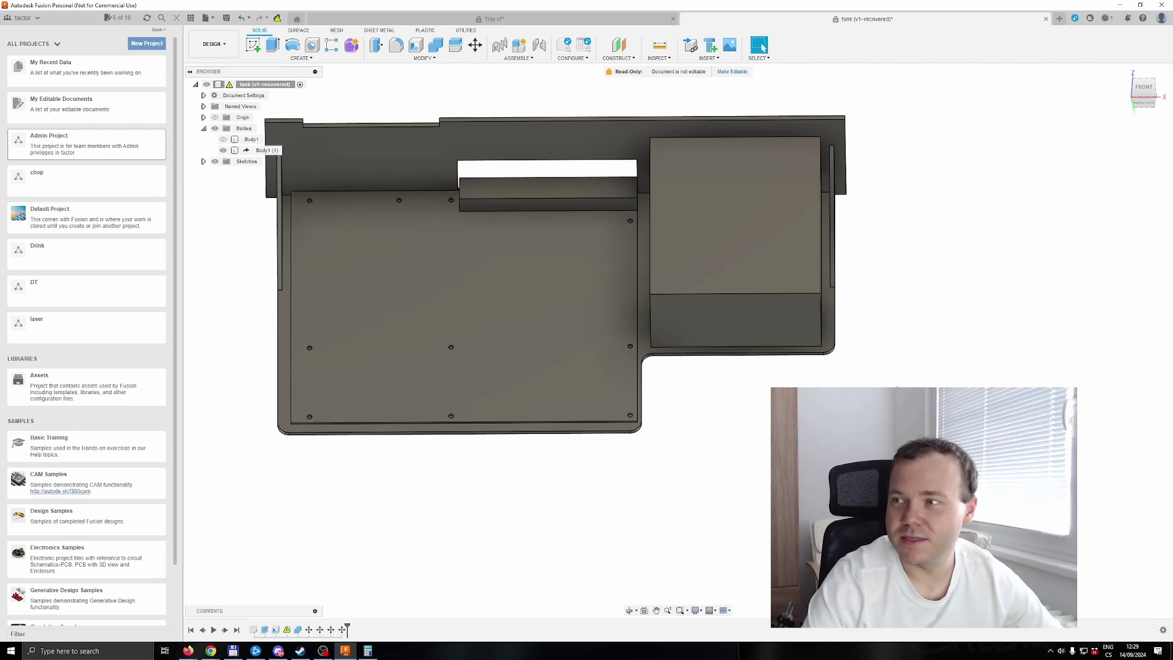
pyautogui.moveTo(554, 275)
pyautogui.keyDown('shift'); pyautogui.mouseDown(button='middle')
pyautogui.moveTo(587, 275)
pyautogui.moveTo(642, 184)
pyautogui.mouseUp(button='middle'); pyautogui.keyUp('shift')
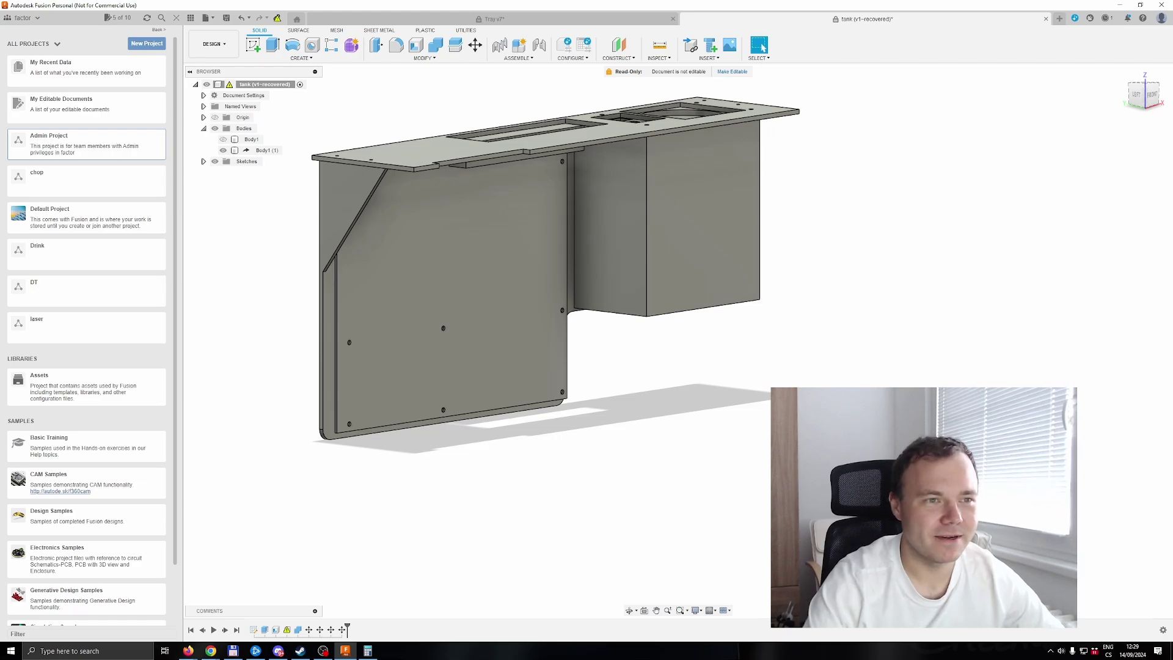
pyautogui.keyDown('shift'); pyautogui.moveTo(555, 275); pyautogui.dragTo(624, 229, button='middle'); pyautogui.keyUp('shift')
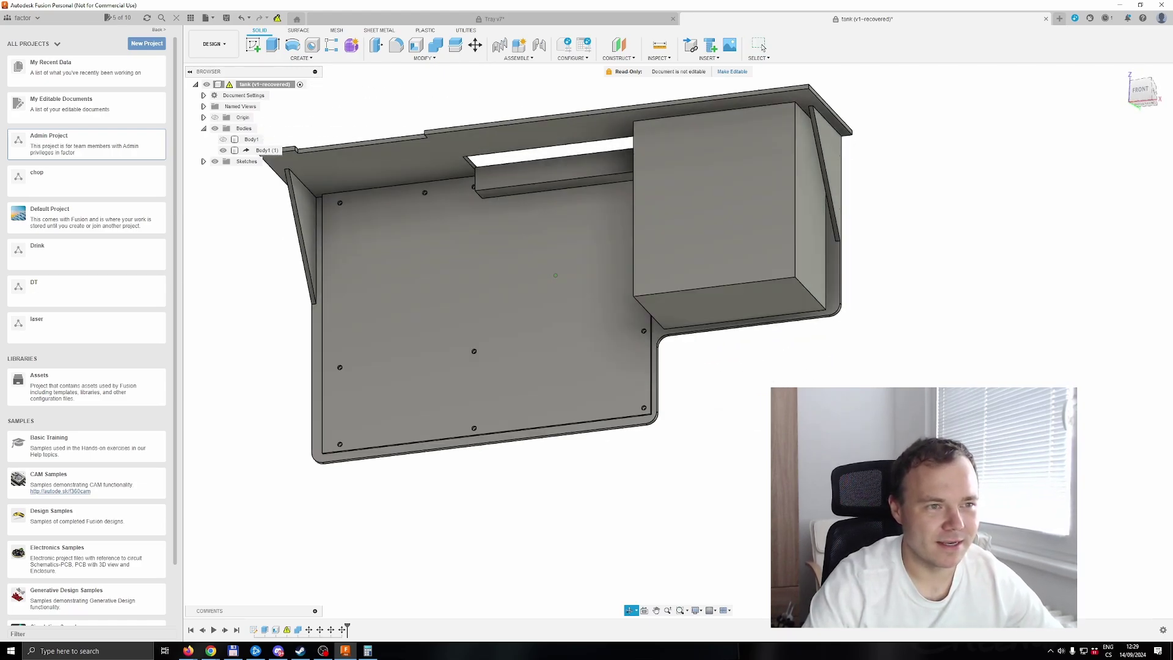
pyautogui.moveTo(554, 275)
pyautogui.keyDown('shift'); pyautogui.mouseDown(button='middle')
pyautogui.moveTo(587, 266)
pyautogui.moveTo(559, 275)
pyautogui.mouseUp(button='middle'); pyautogui.keyUp('shift')
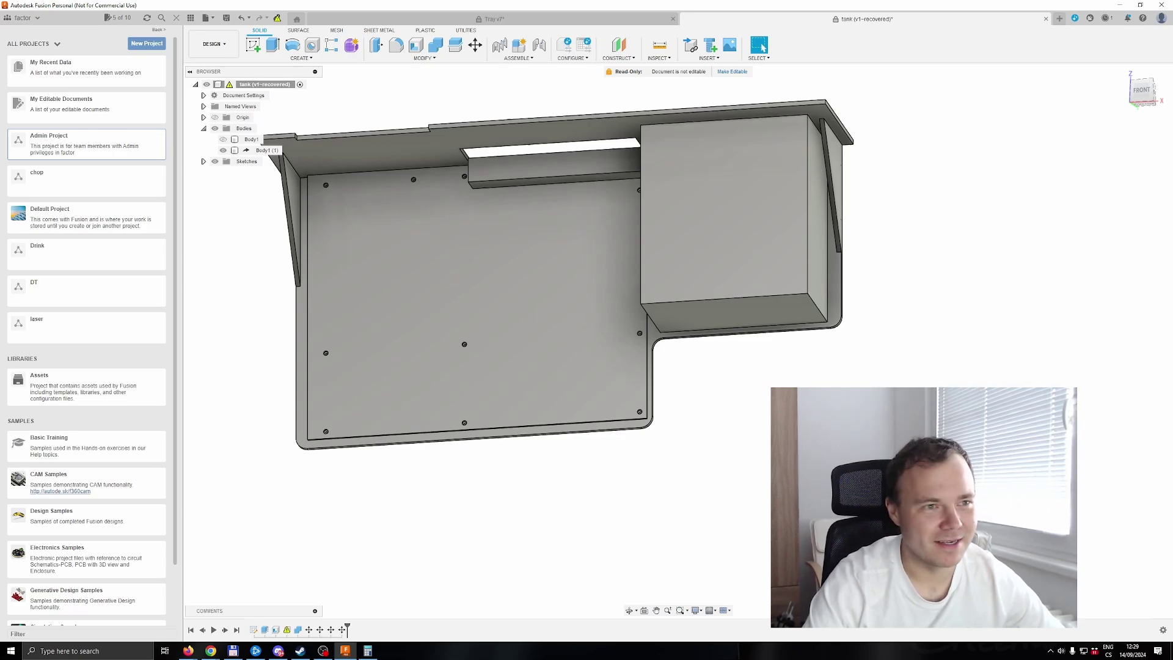
pyautogui.keyDown('shift'); pyautogui.moveTo(555, 275); pyautogui.dragTo(555, 276, button='middle'); pyautogui.keyUp('shift')
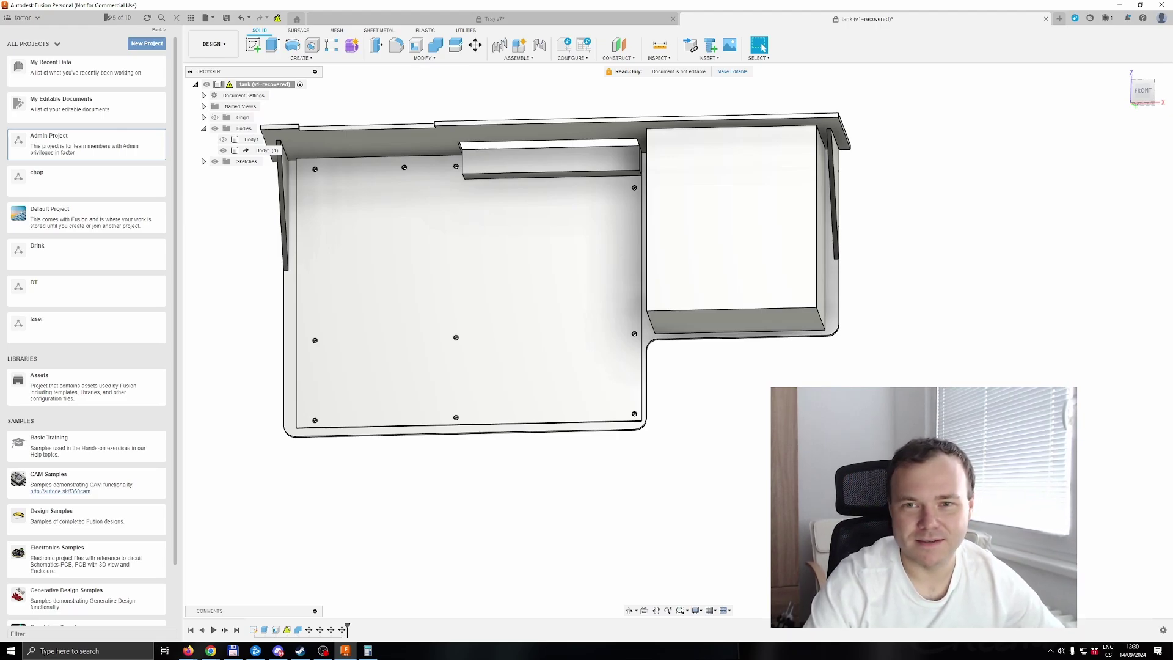
# Orbit the tank to angled and top-front views, then orbit Tray v7 to a new angle
pyautogui.keyDown('shift'); pyautogui.moveTo(554, 275); pyautogui.dragTo(642, 293, button='middle'); pyautogui.keyUp('shift')
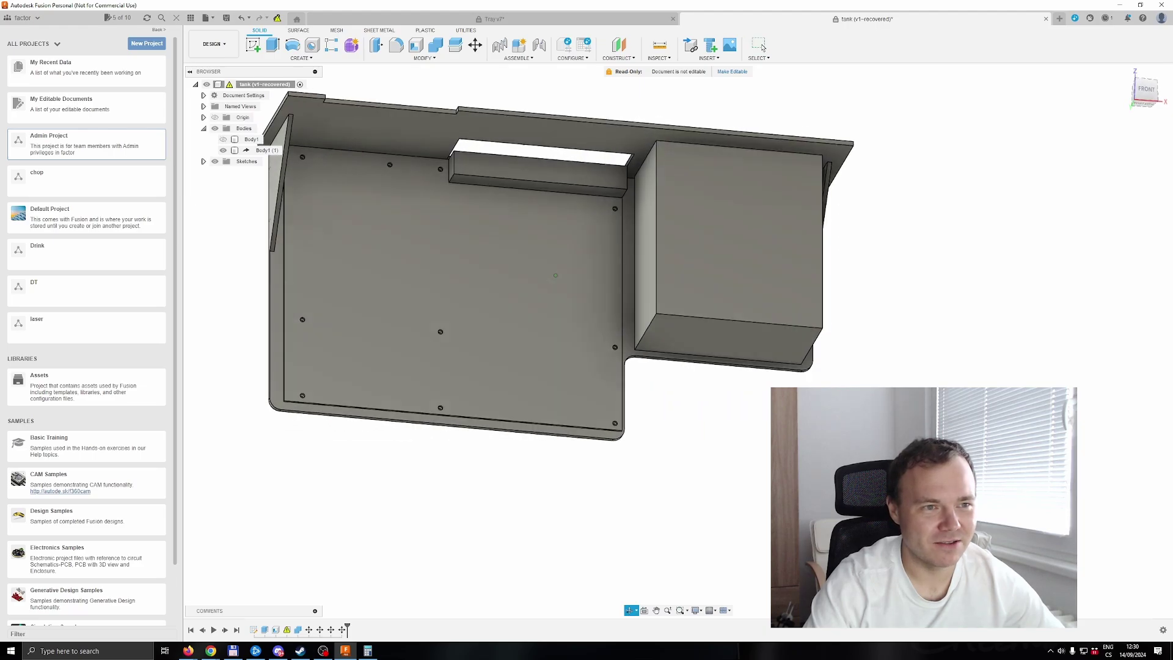
pyautogui.moveTo(554, 275)
pyautogui.keyDown('shift'); pyautogui.mouseDown(button='middle')
pyautogui.moveTo(739, 400)
pyautogui.moveTo(759, 46)
pyautogui.mouseUp(button='middle'); pyautogui.keyUp('shift')
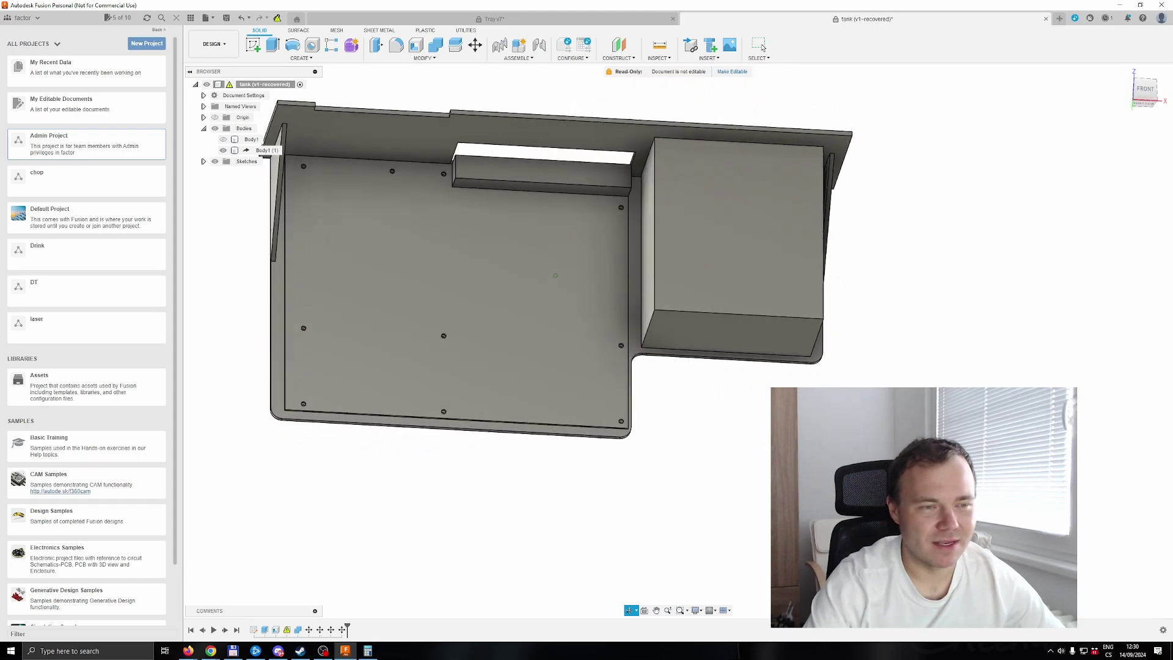
pyautogui.click(760, 46)
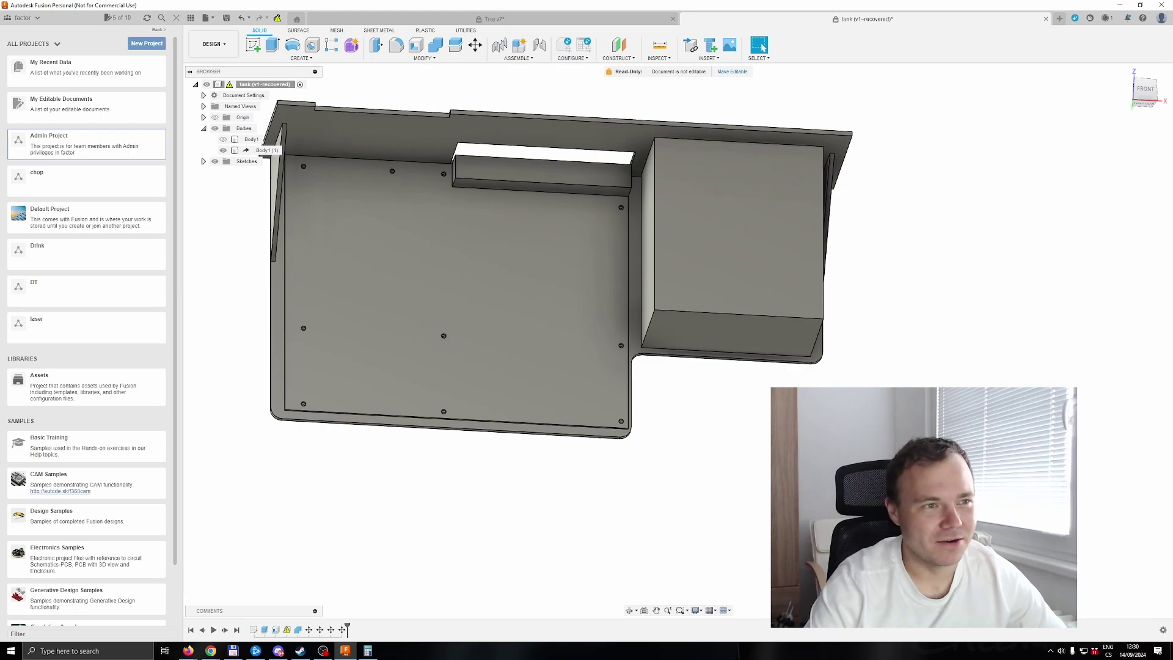
pyautogui.moveTo(266, 154)
pyautogui.keyDown('shift'); pyautogui.mouseDown(button='middle')
pyautogui.moveTo(555, 274)
pyautogui.moveTo(560, 385)
pyautogui.mouseUp(button='middle'); pyautogui.keyUp('shift')
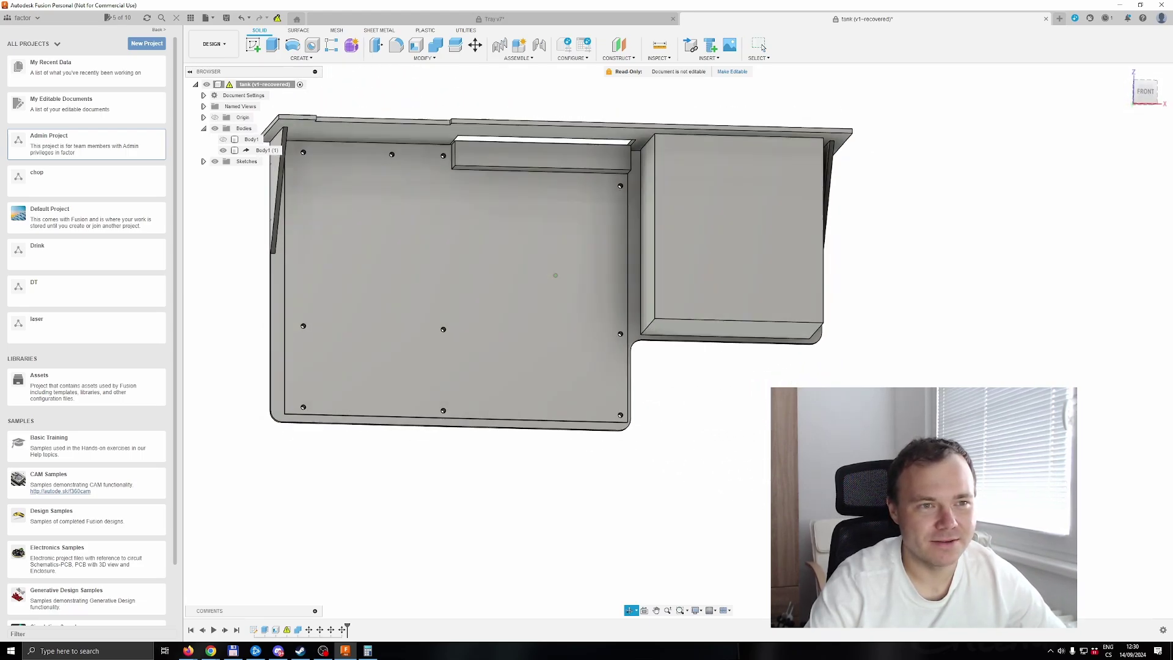
pyautogui.keyDown('shift'); pyautogui.moveTo(554, 274); pyautogui.dragTo(760, 49, button='middle'); pyautogui.keyUp('shift')
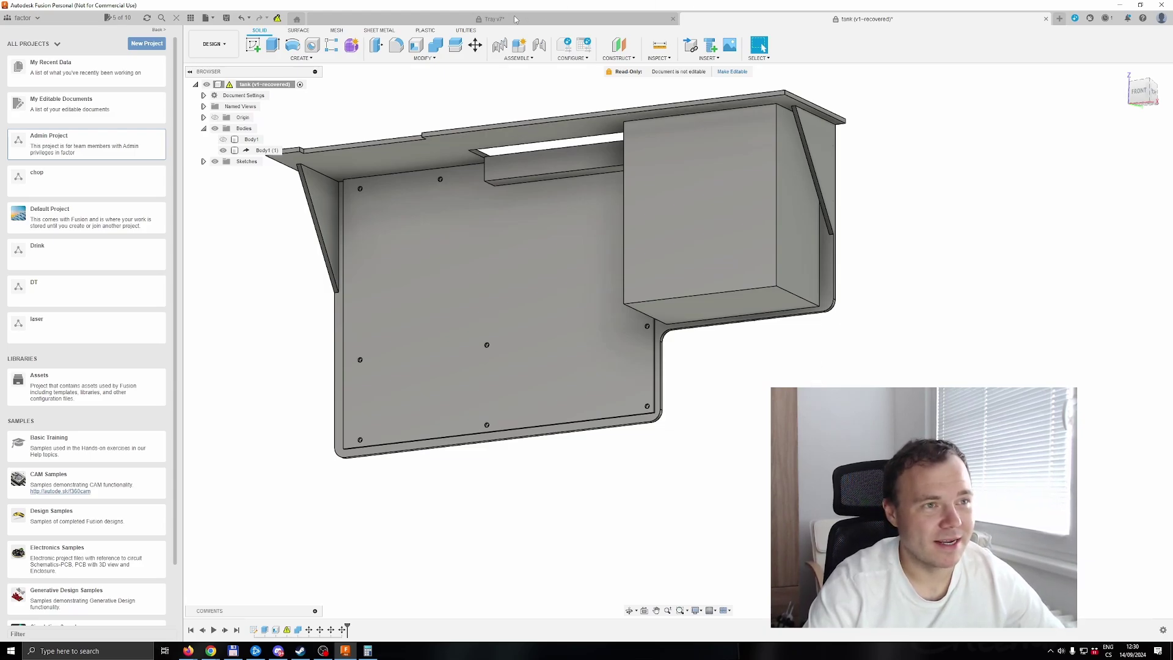
pyautogui.click(496, 18)
pyautogui.keyDown('shift'); pyautogui.moveTo(843, 346); pyautogui.dragTo(703, 355, button='middle'); pyautogui.keyUp('shift')
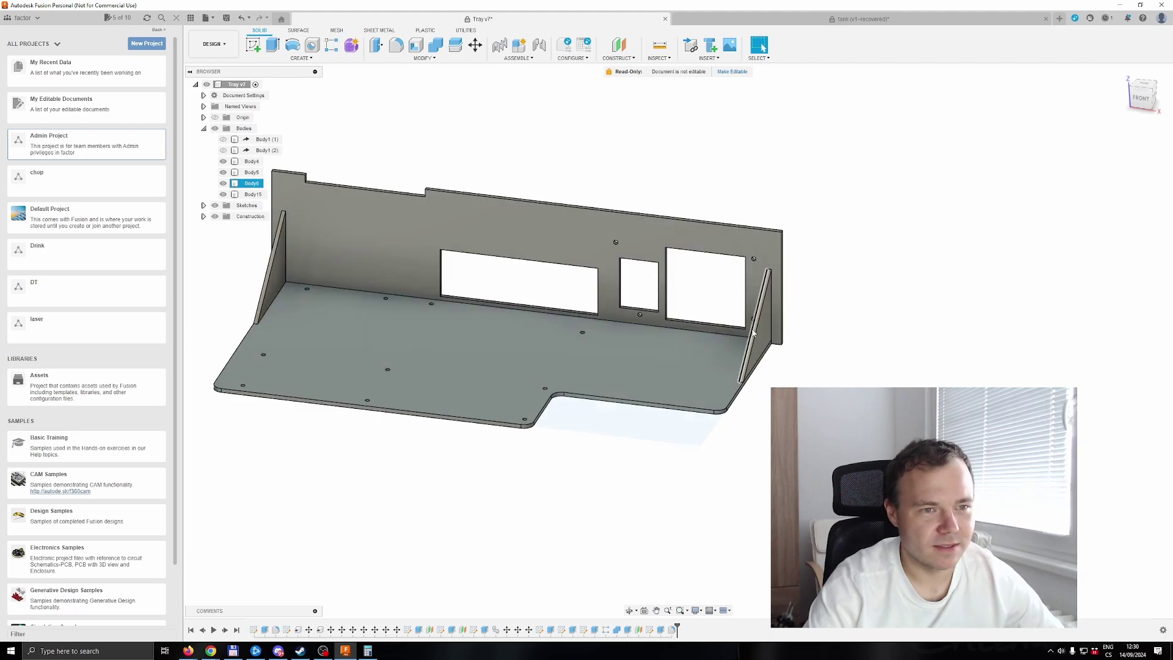
pyautogui.click(696, 18)
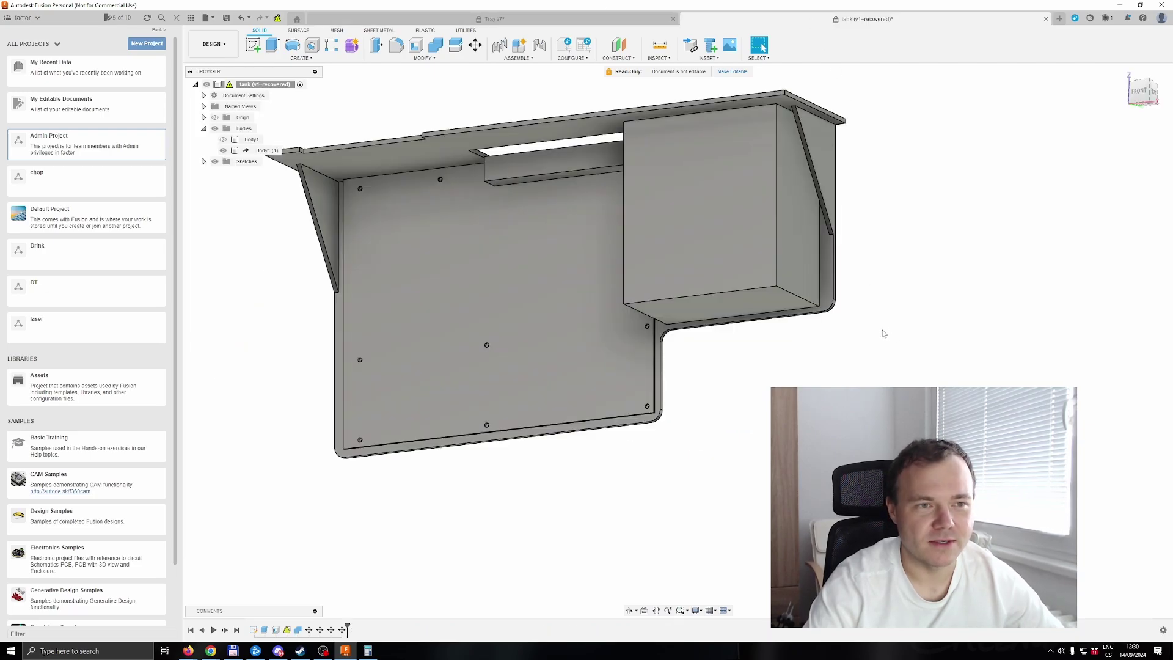
pyautogui.hotkey('ctrl', 'Tab')
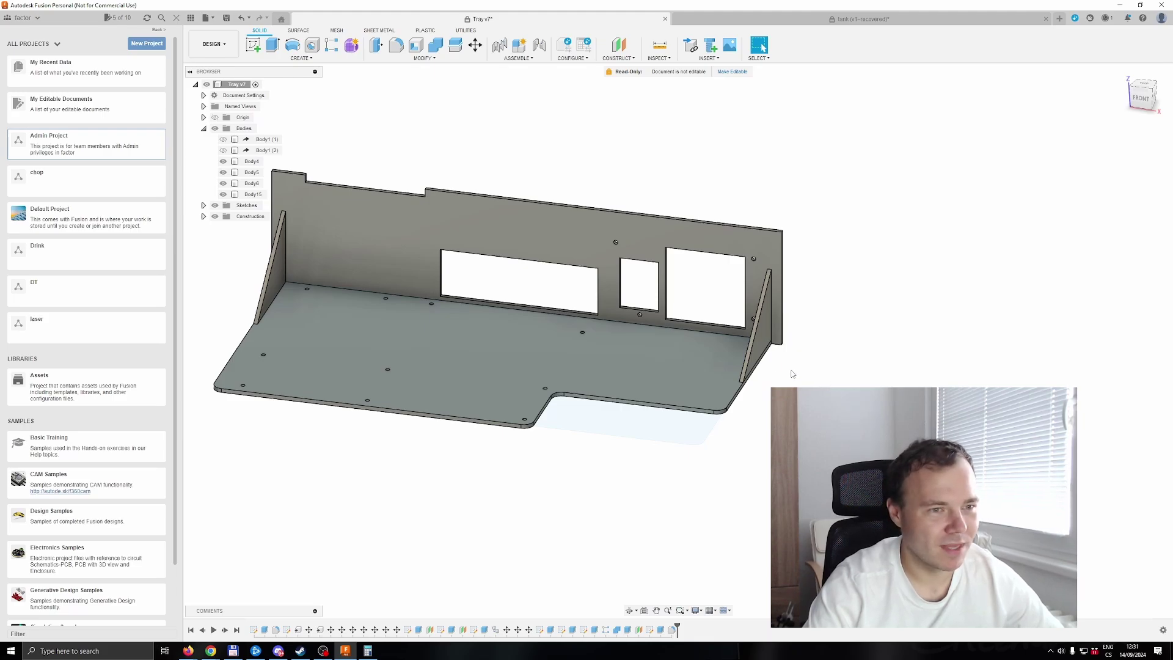
pyautogui.click(719, 250)
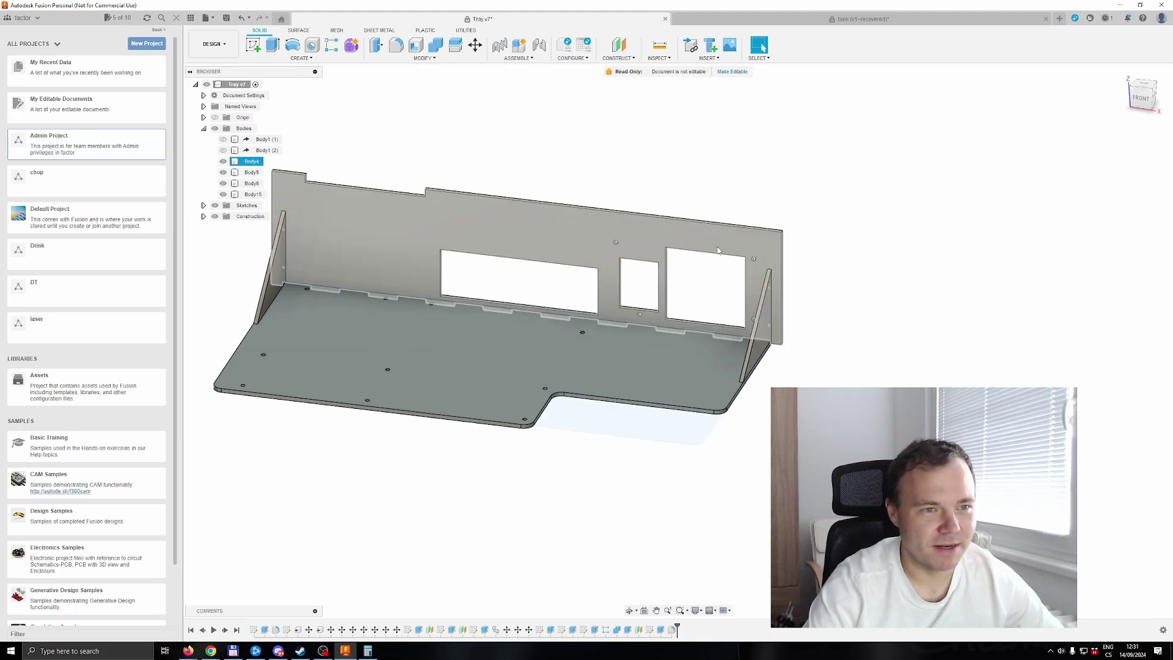
pyautogui.press('Escape')
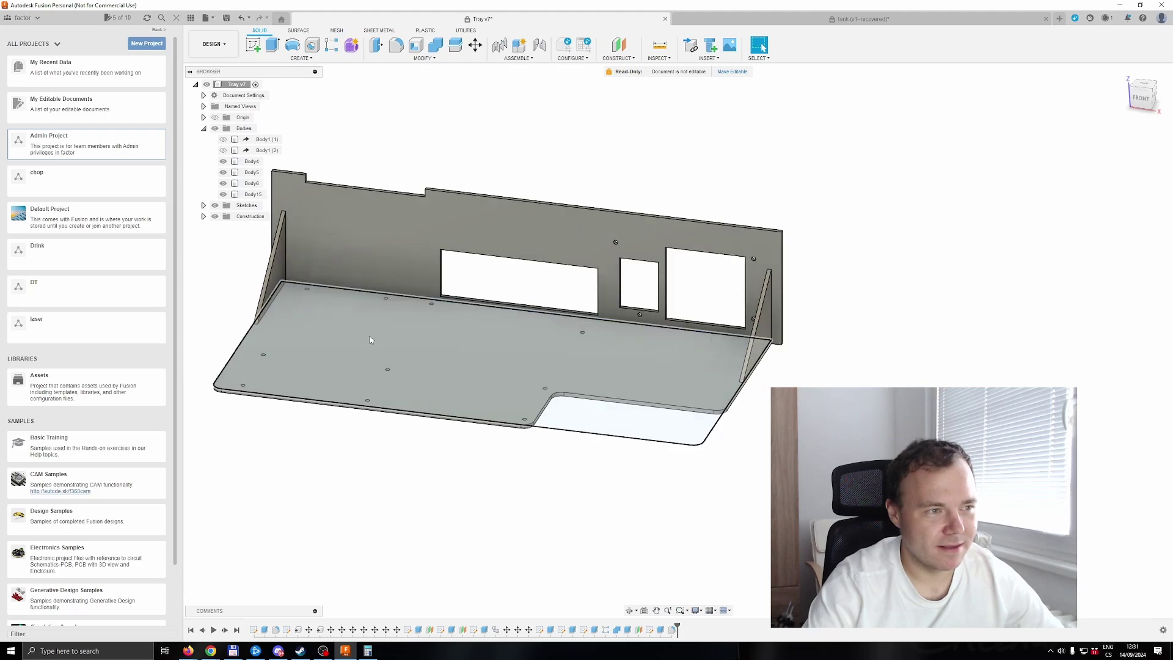
pyautogui.click(417, 239)
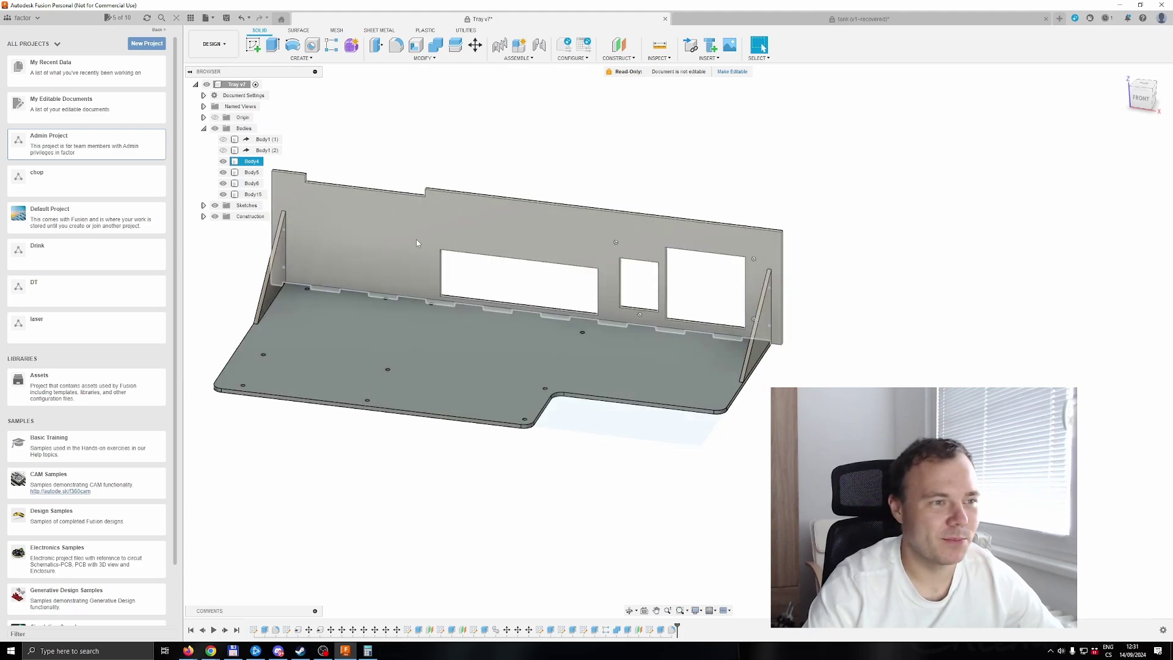
pyautogui.press('Escape')
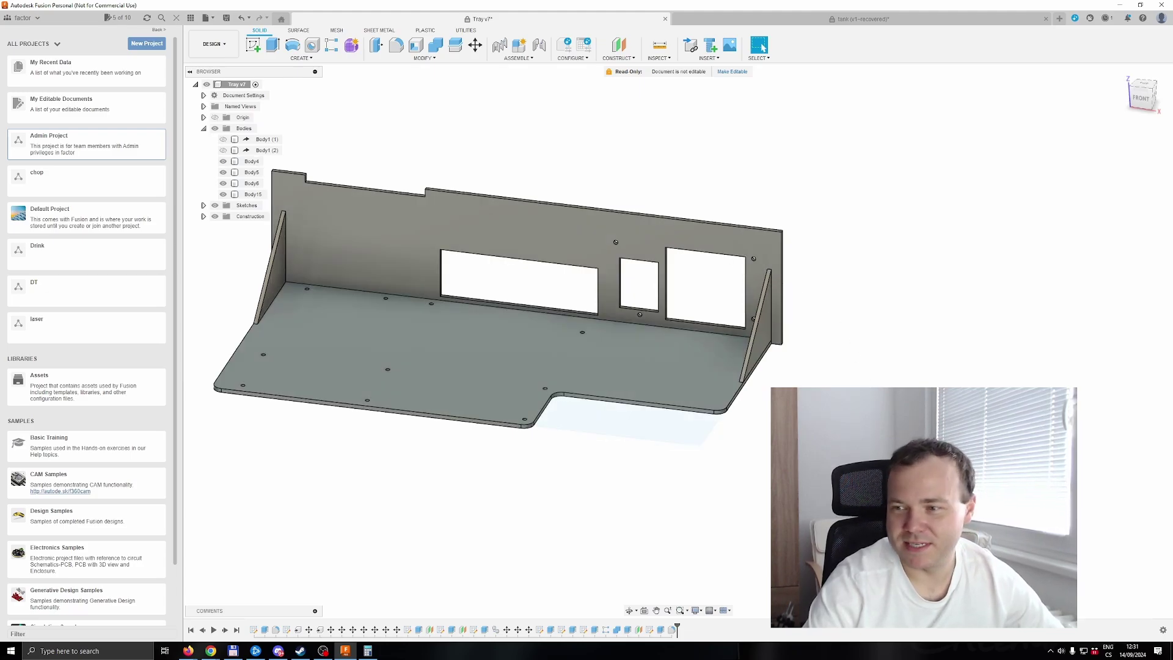